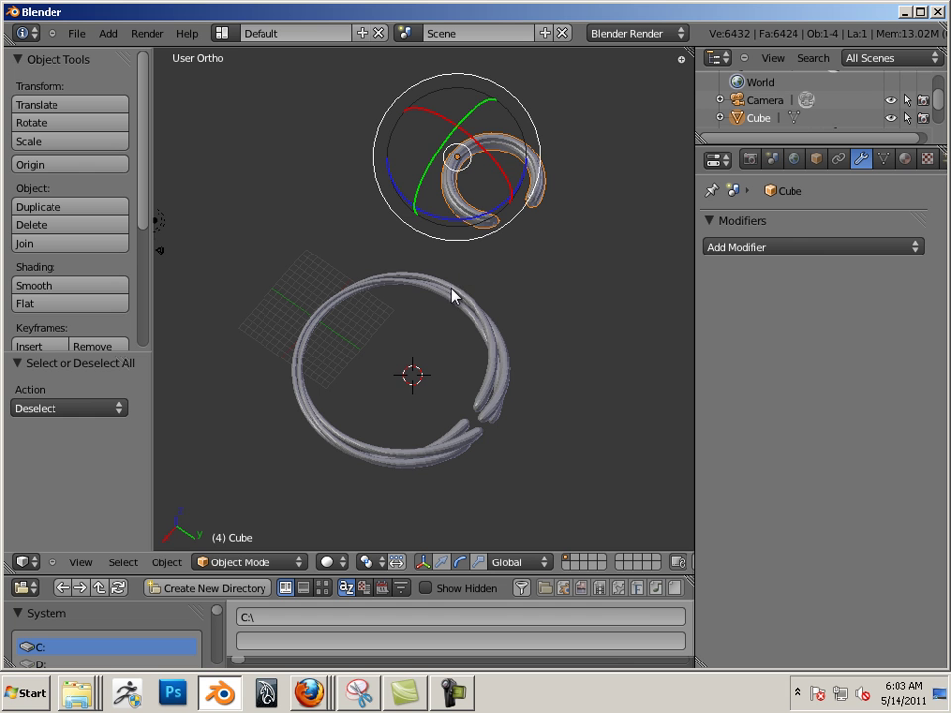
Push the large ring far away along the Y axis
key(a)
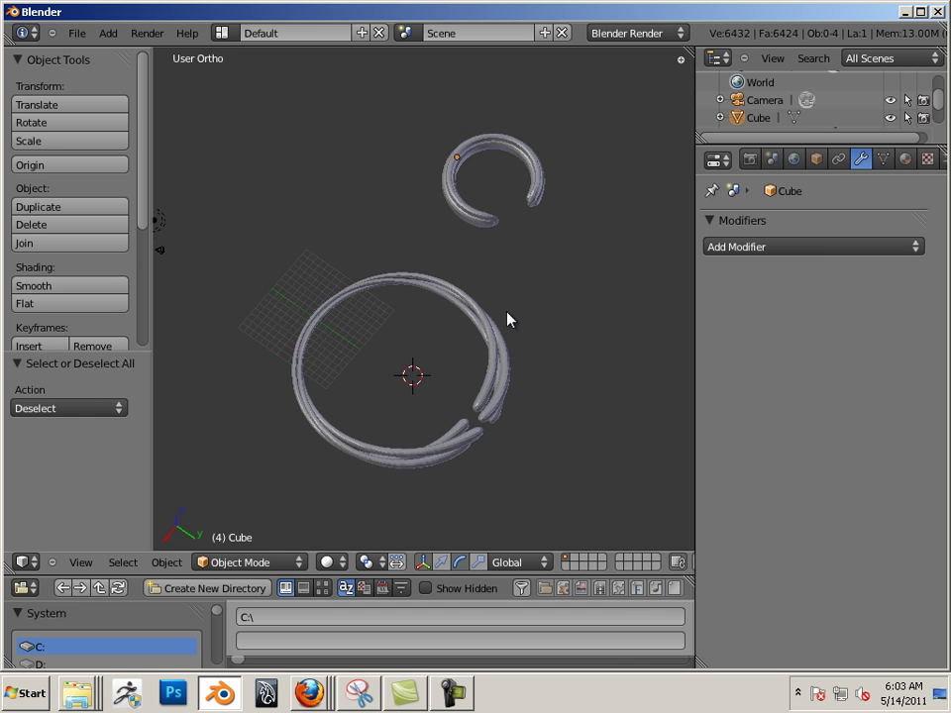
right_click(505, 322)
key(ctrl+alt+g)
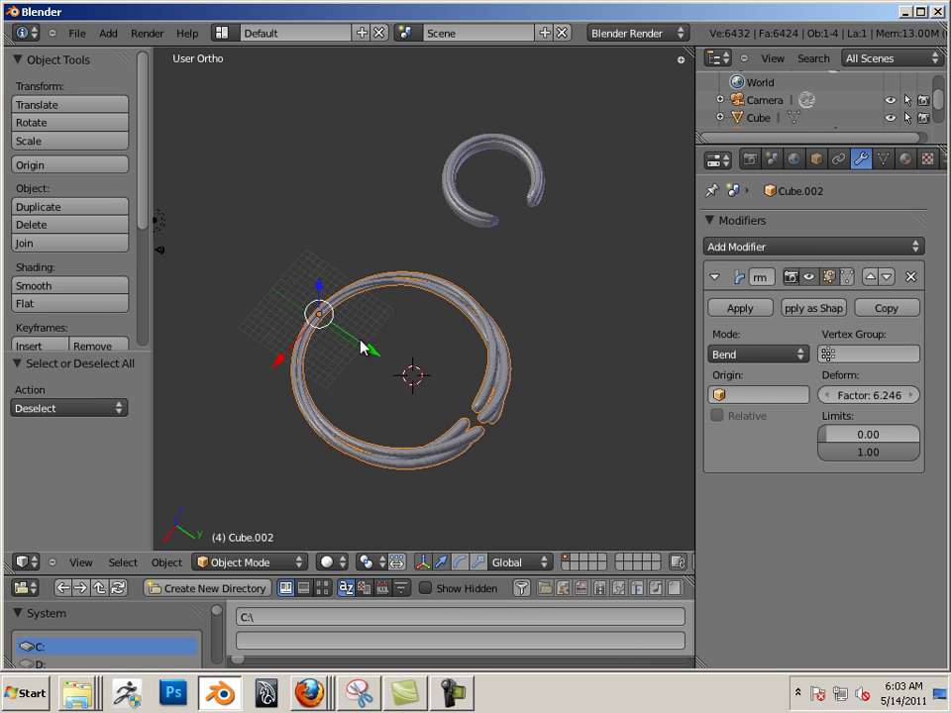
drag(364, 345, 694, 502)
Slide the small open ring along X to sit at the grid centre
right_click(480, 217)
key(g)
key(x)
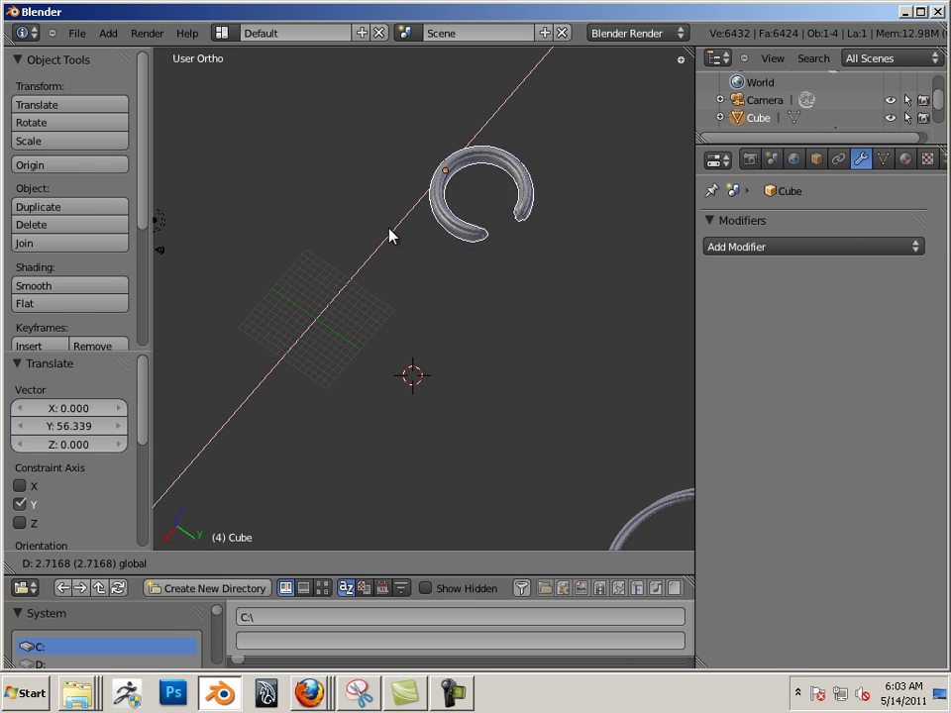
click(256, 366)
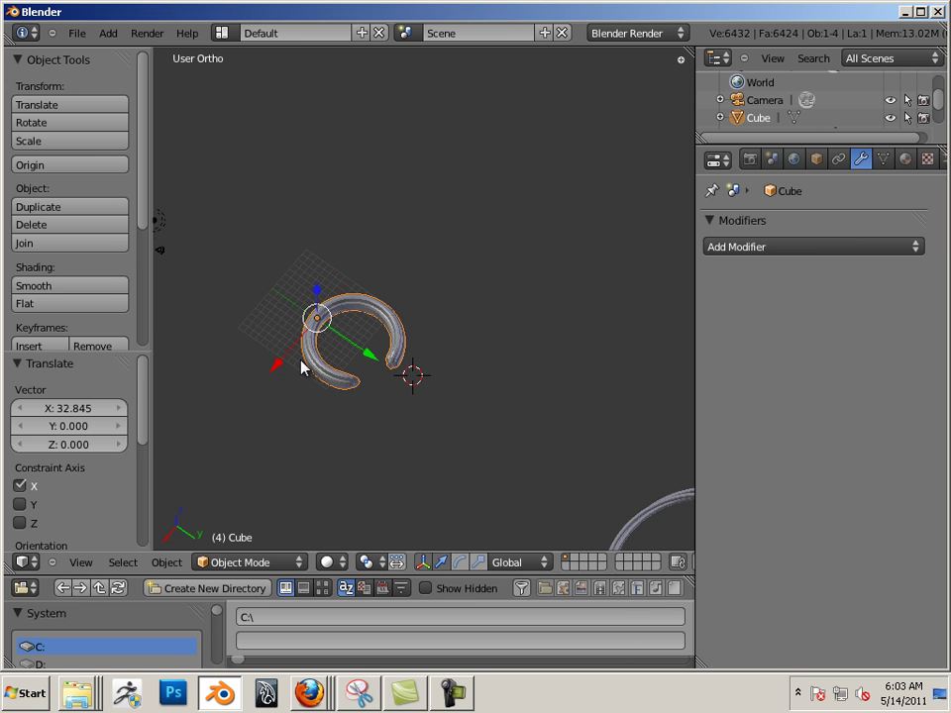
In top view, frame the small ring and rotate it about -26.7° so its gap faces up
key(KP_7)
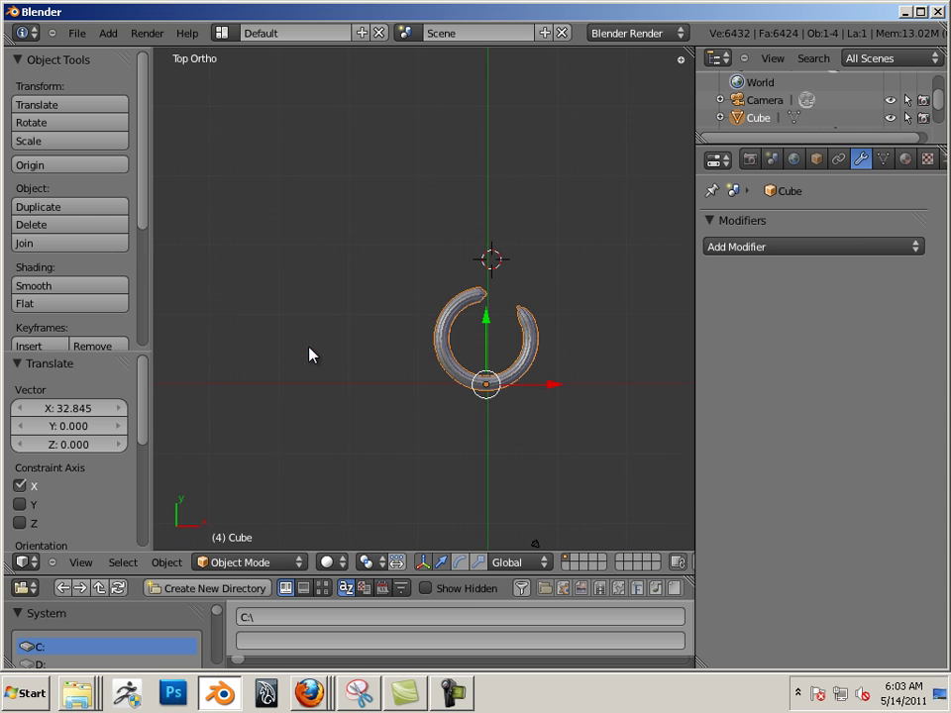
key(KP_Decimal)
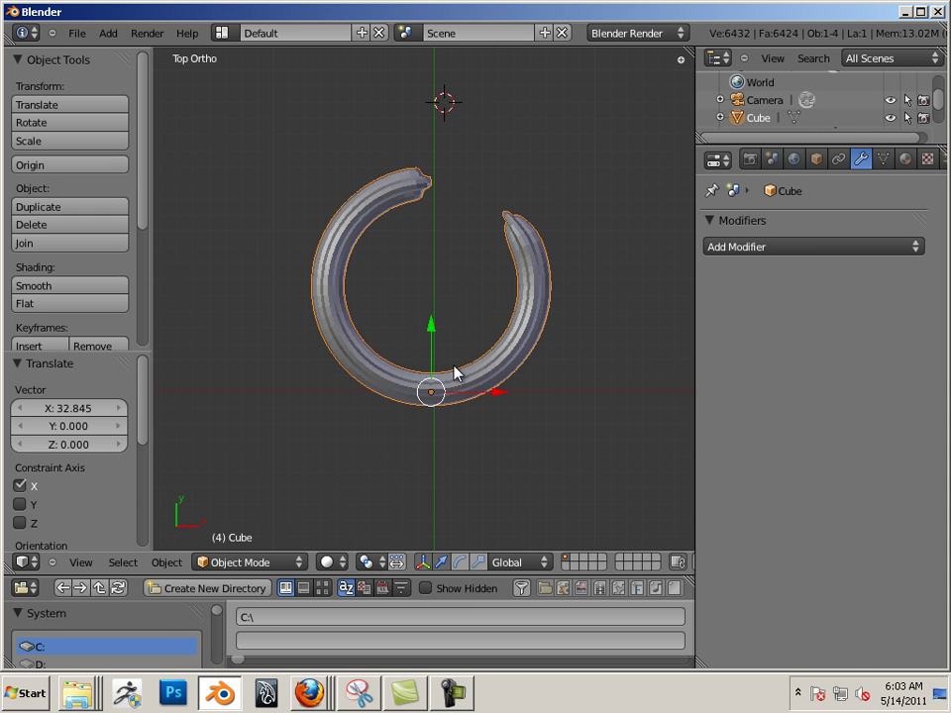
key(ctrl+alt+s)
key(ctrl+alt+r)
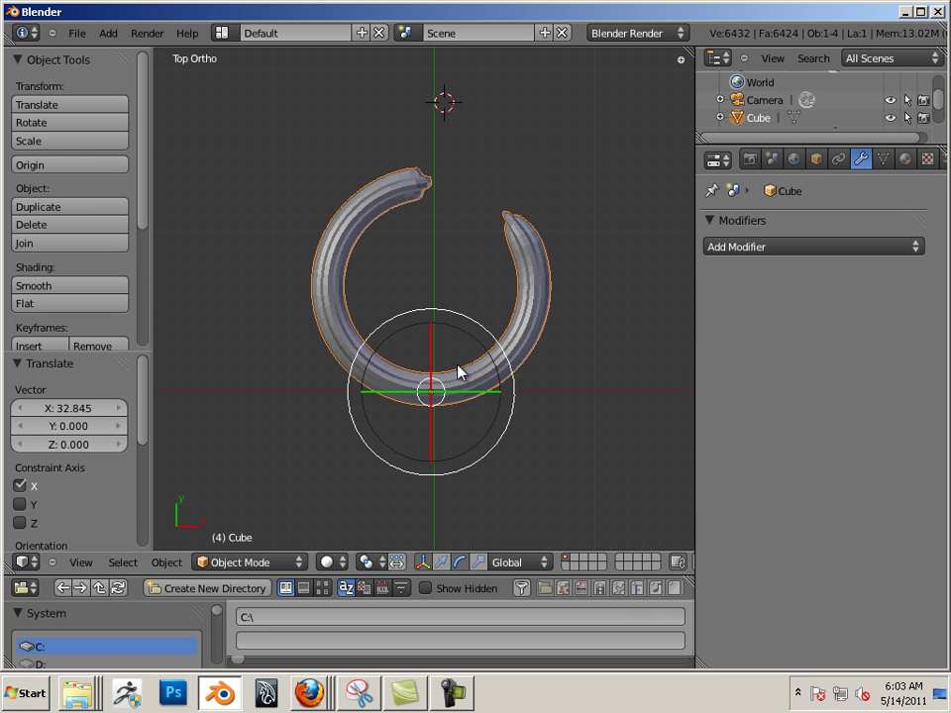
drag(511, 375, 548, 396)
key(ctrl+alt+g)
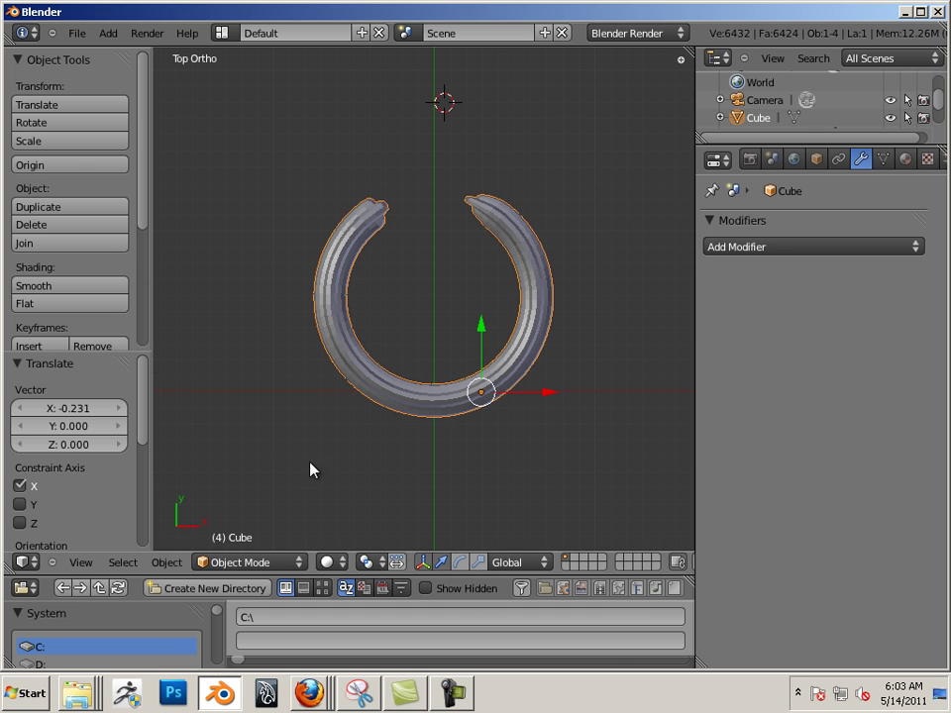
Set the ring's origin to its geometry and slide it along X onto the Y axis
click(178, 566)
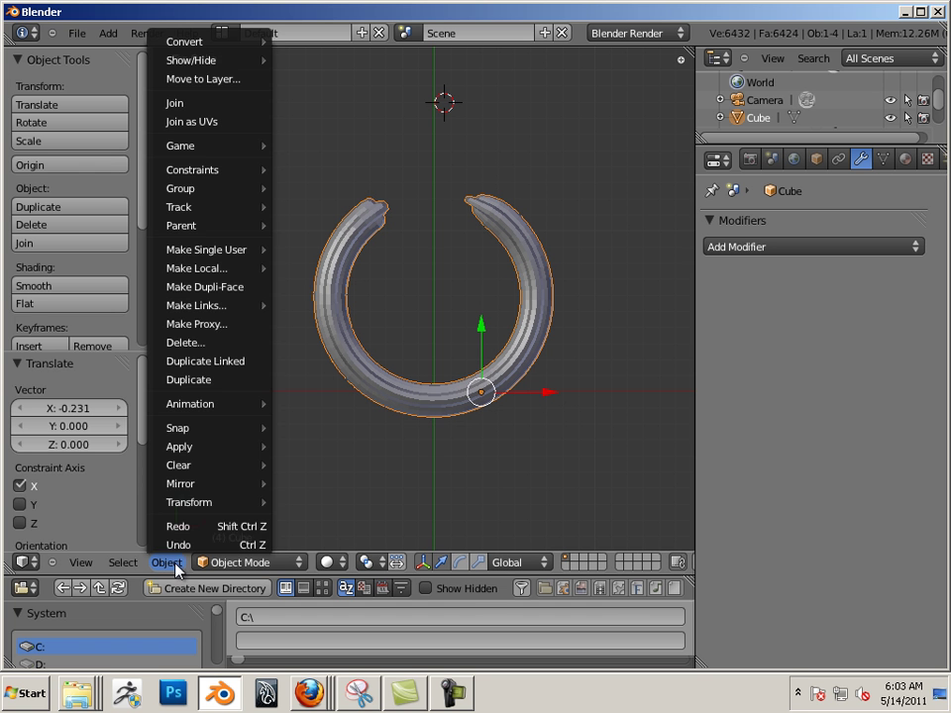
mouse_move(194, 506)
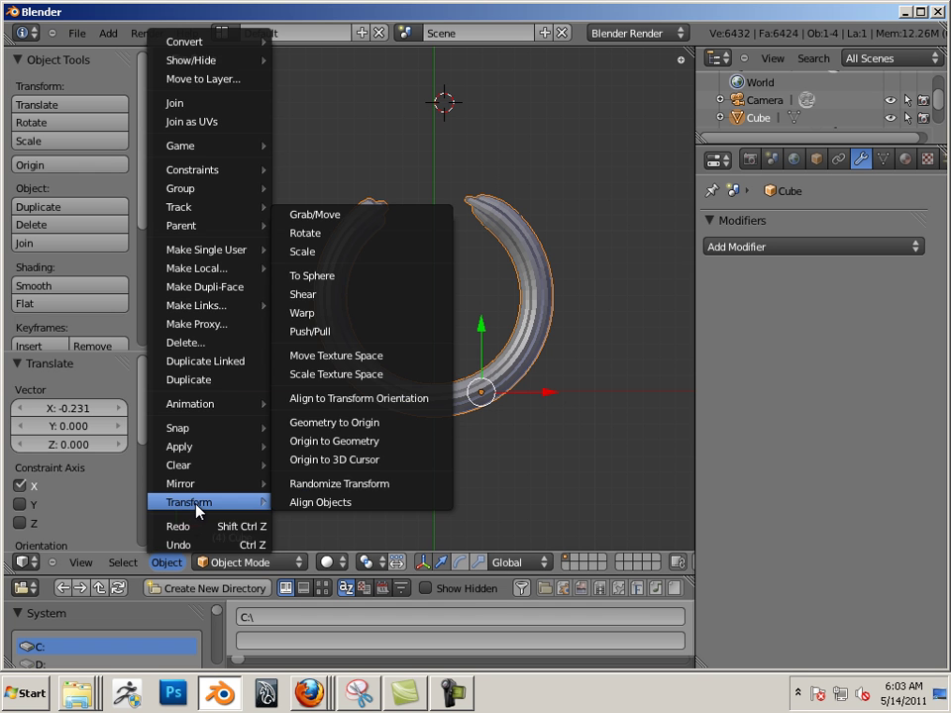
click(316, 448)
mouse_move(494, 314)
mouse_down()
mouse_move(486, 314)
mouse_move(494, 313)
mouse_up()
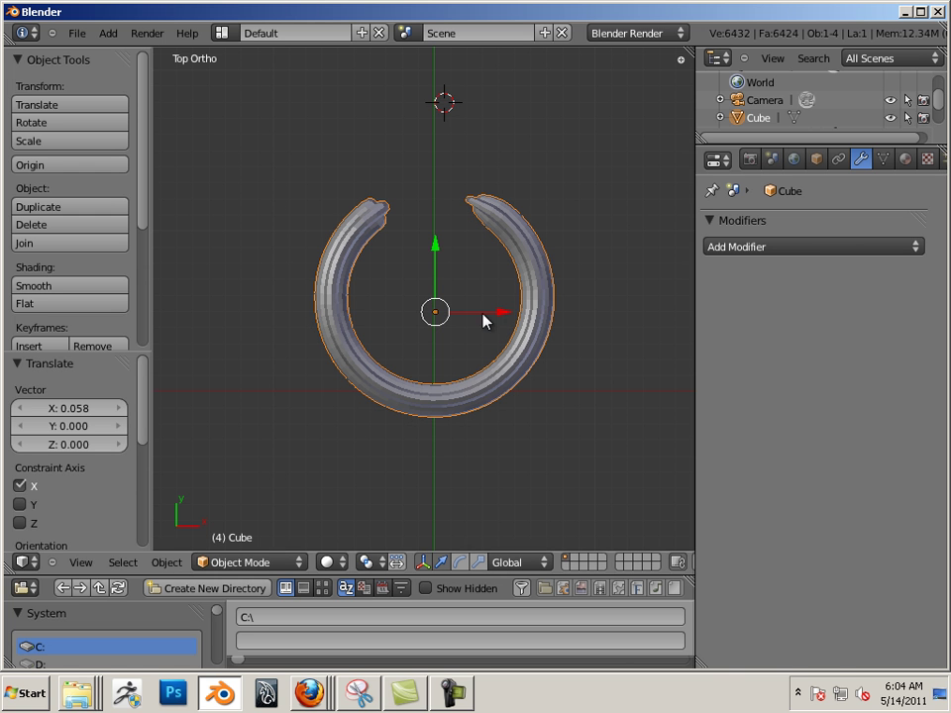
click(816, 164)
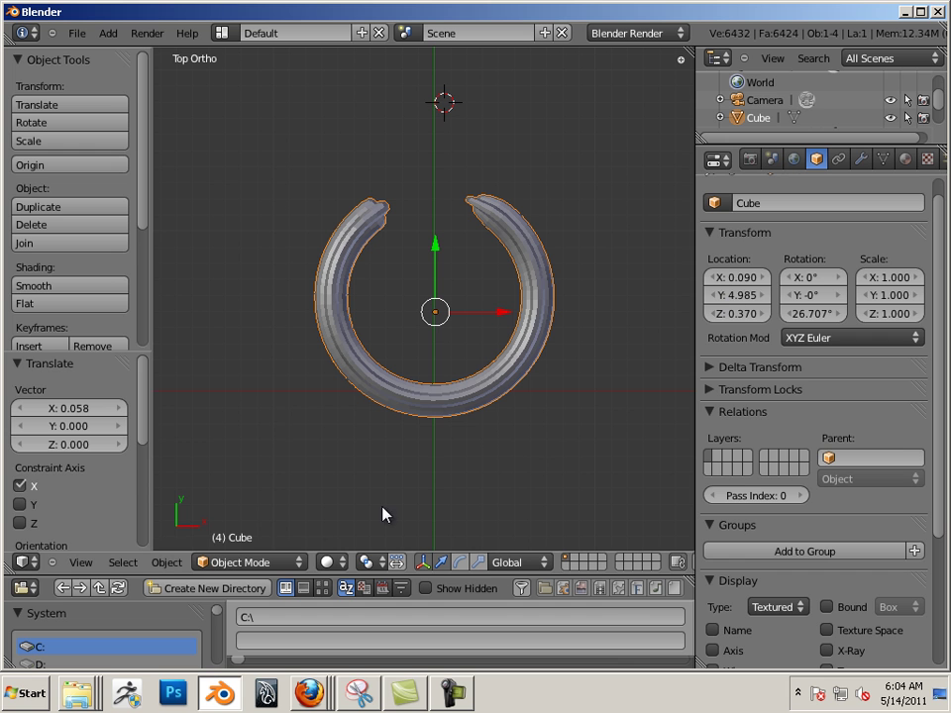
Apply the ring's rotation so it reads 0°, then deselect everything
click(167, 565)
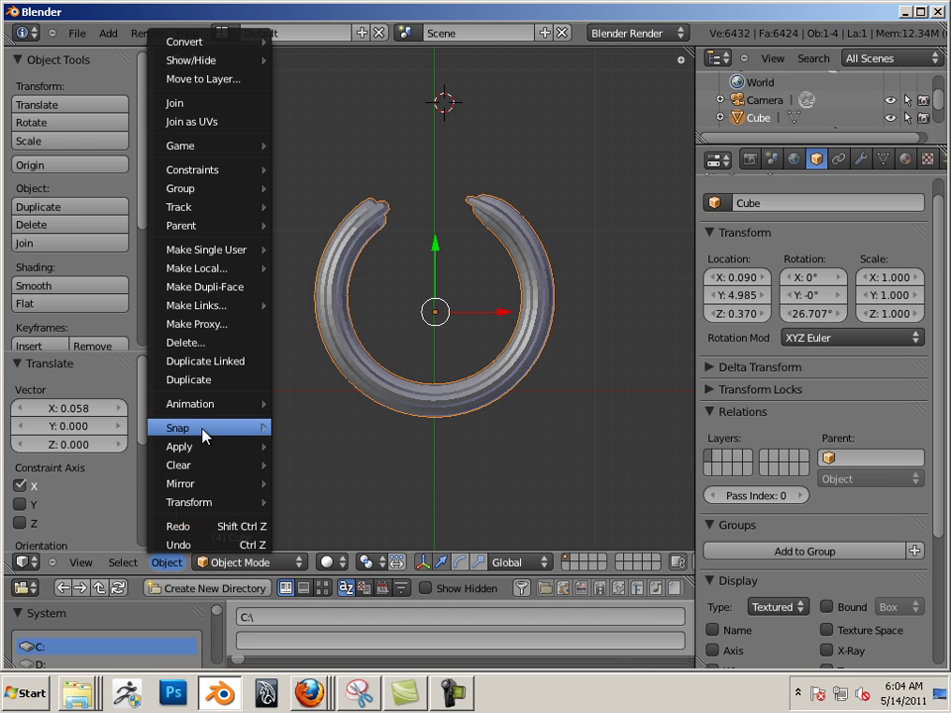
mouse_move(179, 446)
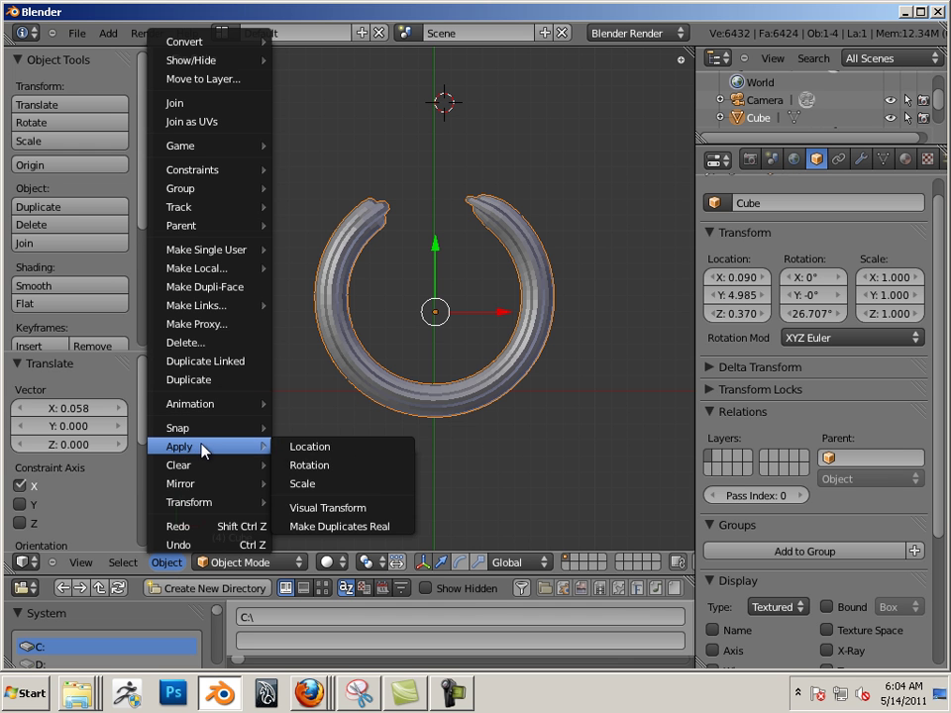
click(314, 466)
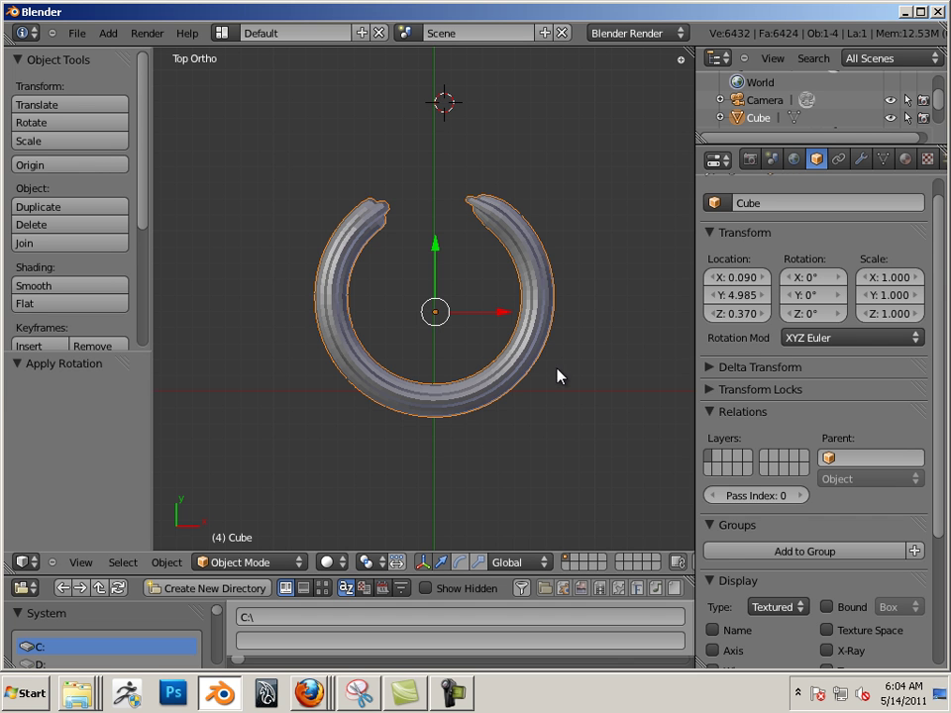
key(space)
text(select)
key(Return)
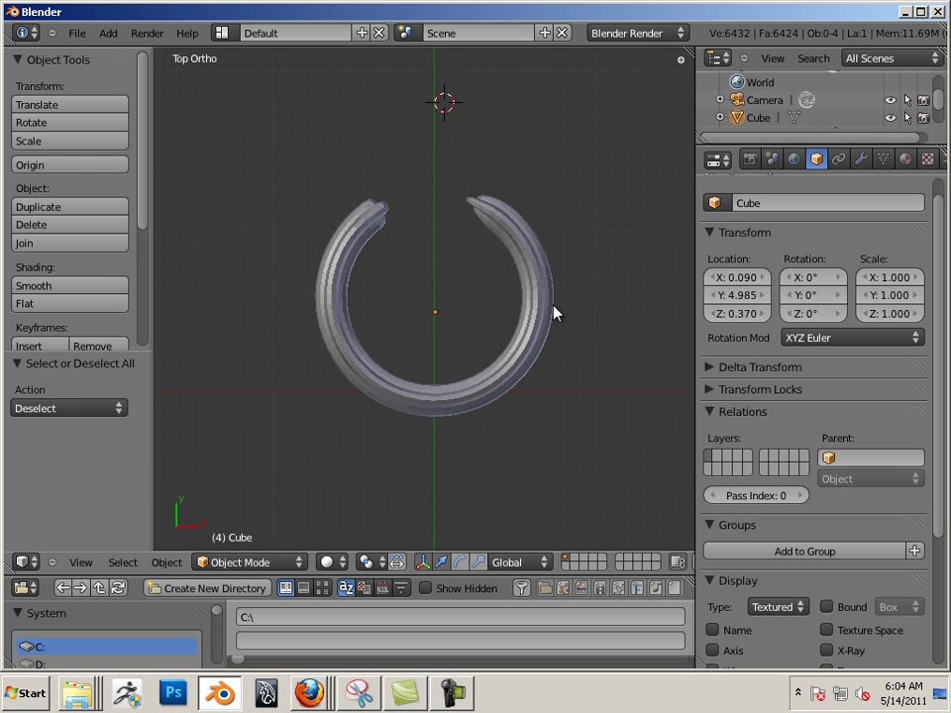
Duplicate the ring and raise the copy along Z above the original
middle_drag(554, 312, 367, 426)
right_click(367, 433)
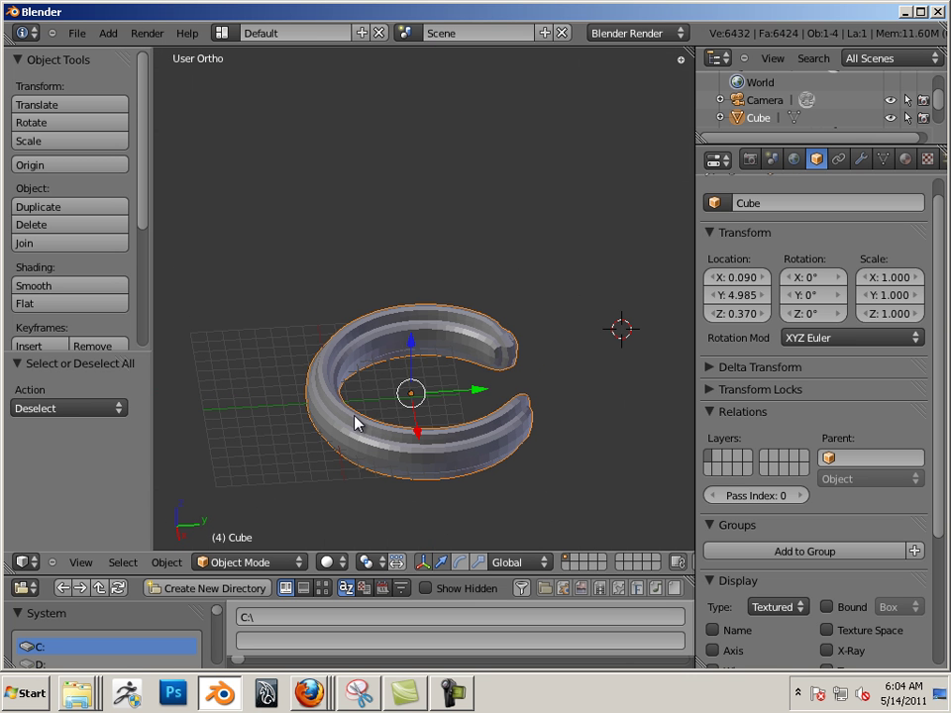
key(shift+d)
key(Escape)
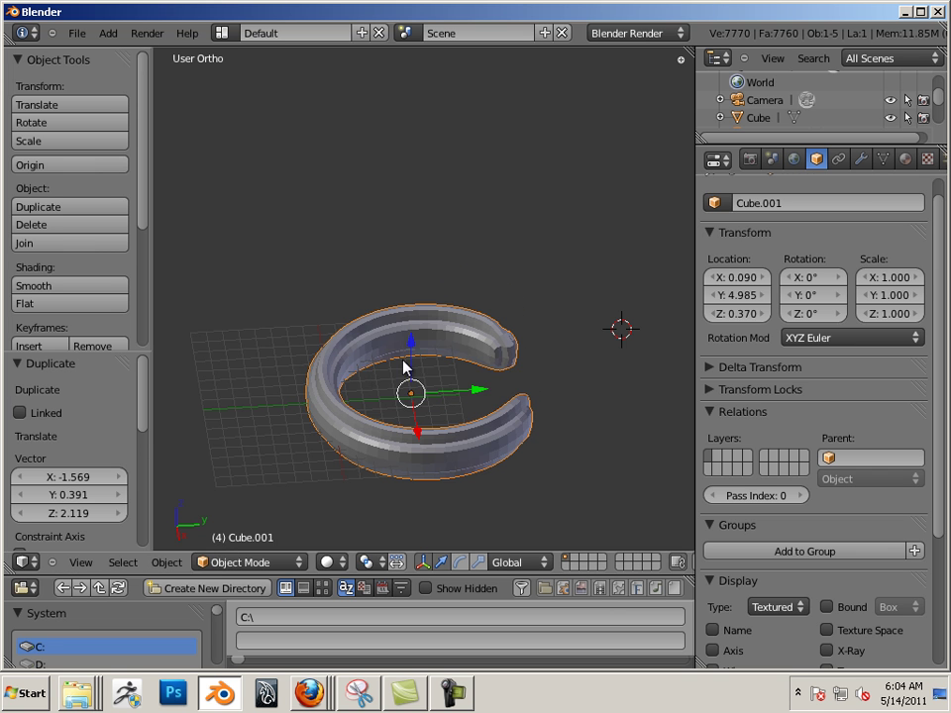
key(g)
key(z)
click(396, 302)
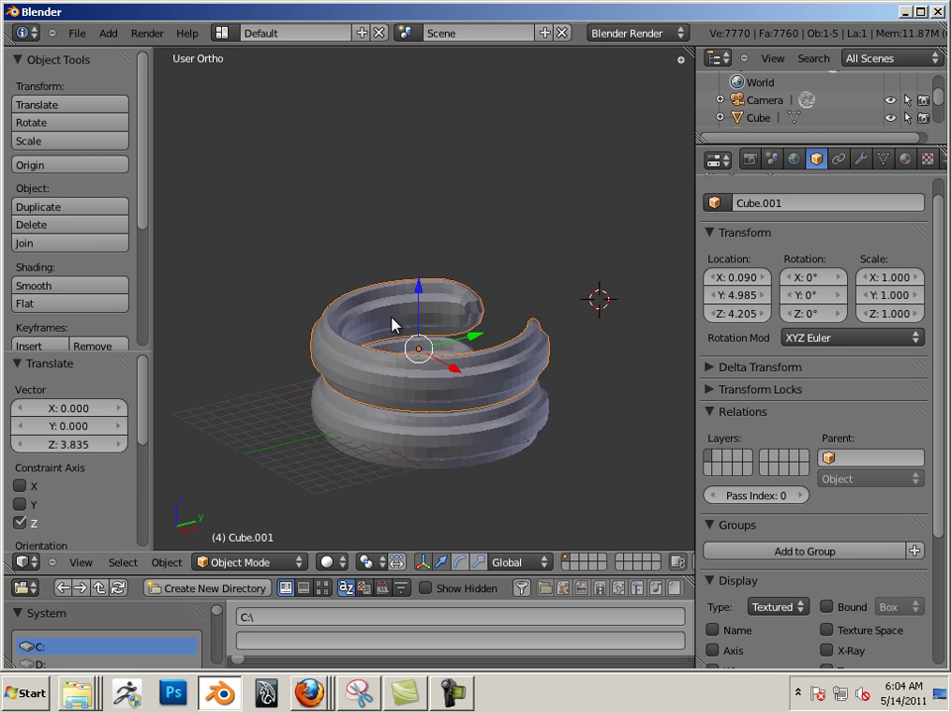
Nudge the upper ring higher and add a third ring copy on top of the stack
middle_drag(393, 317, 442, 276)
key(g)
key(z)
click(417, 269)
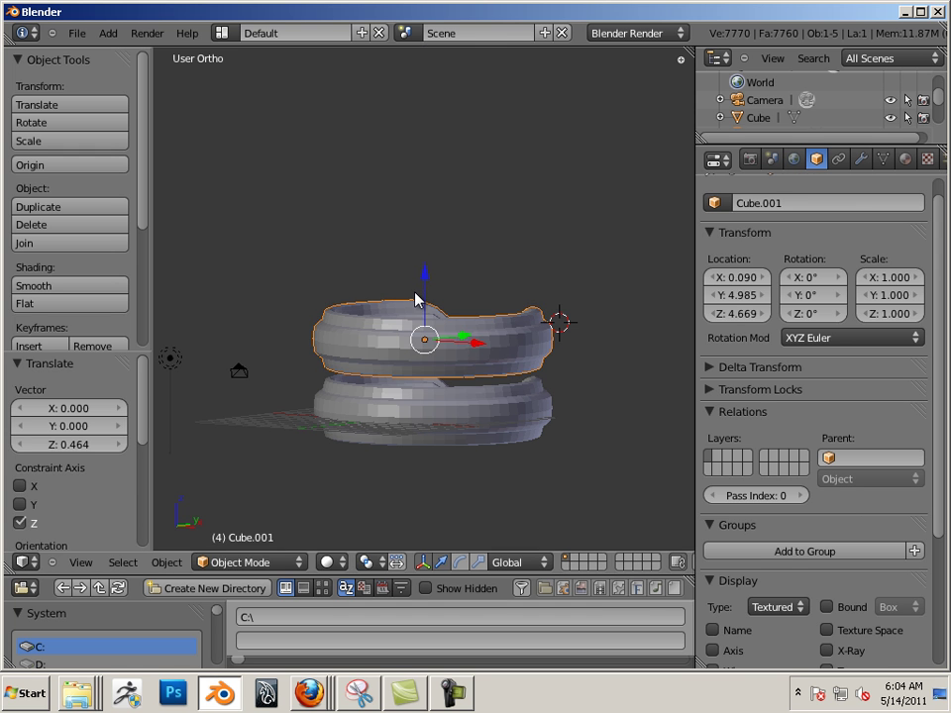
key(shift+d)
right_click(420, 289)
key(g)
key(z)
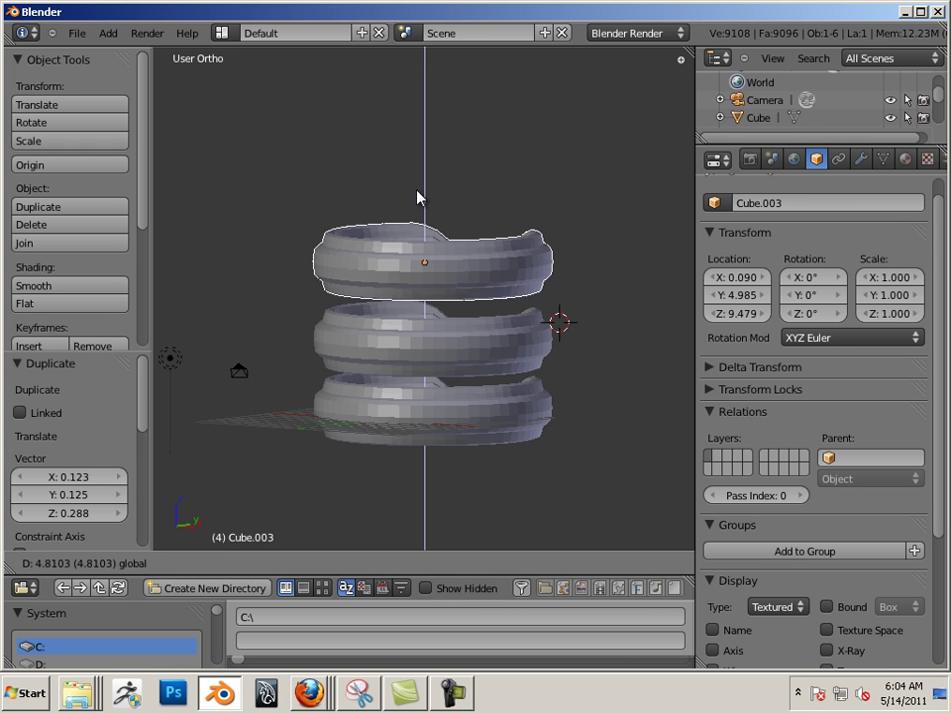
click(412, 201)
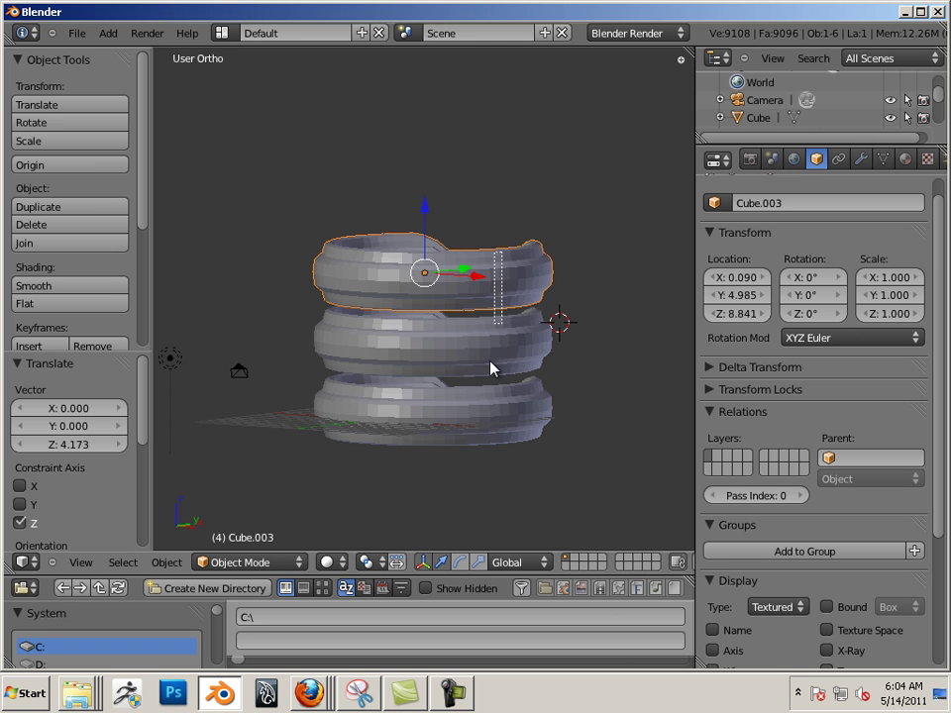
Duplicate all three rings, stack them on top (Z 34.252), and duplicate the top three again
key(a)
key(shift+d)
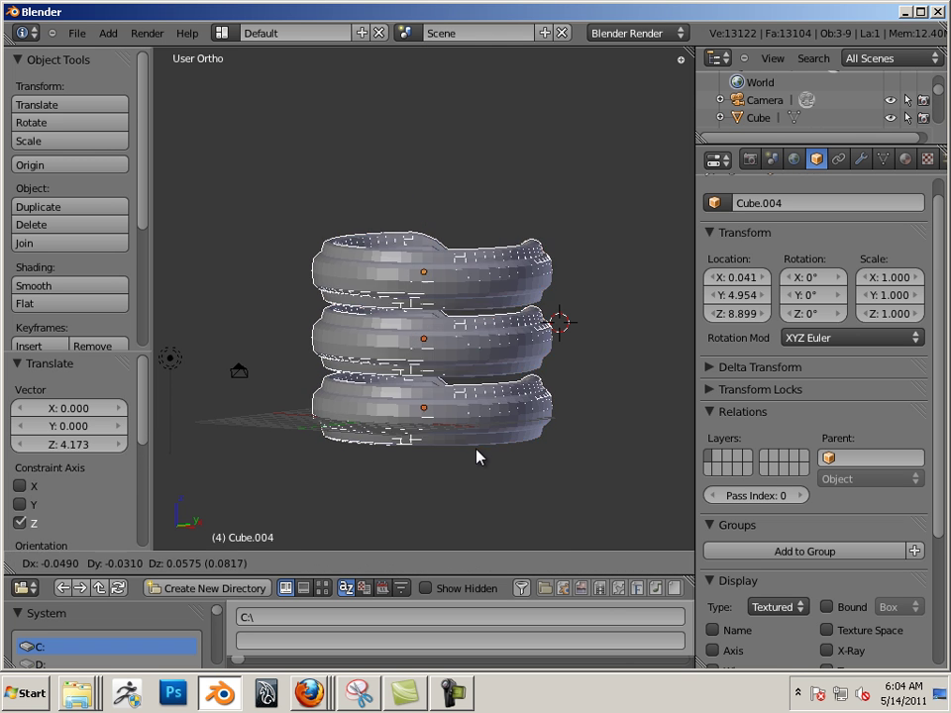
click(476, 453)
key(g)
key(z)
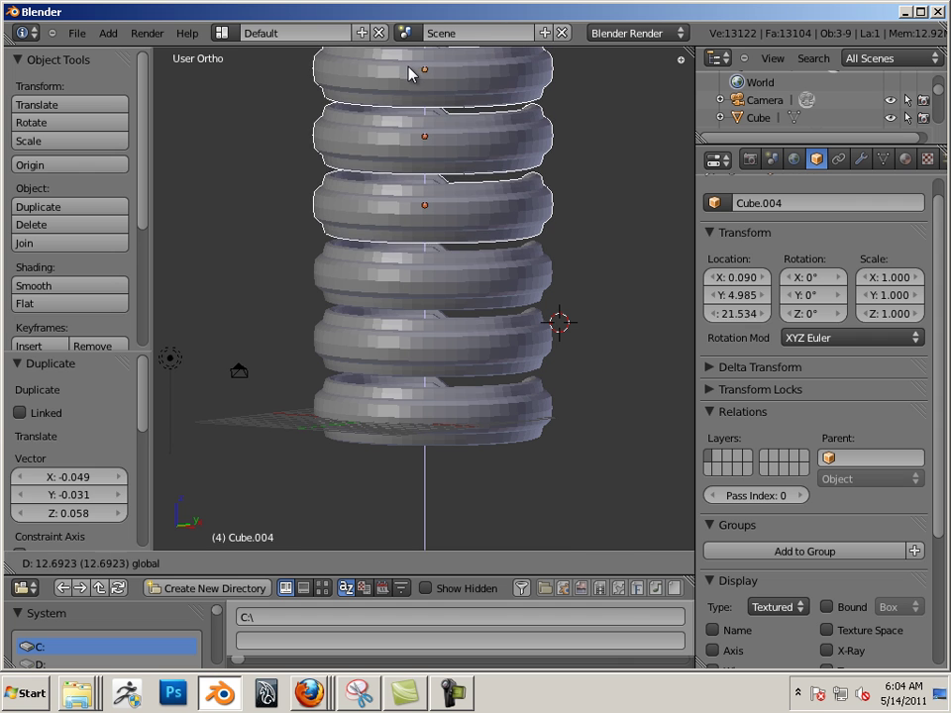
click(410, 75)
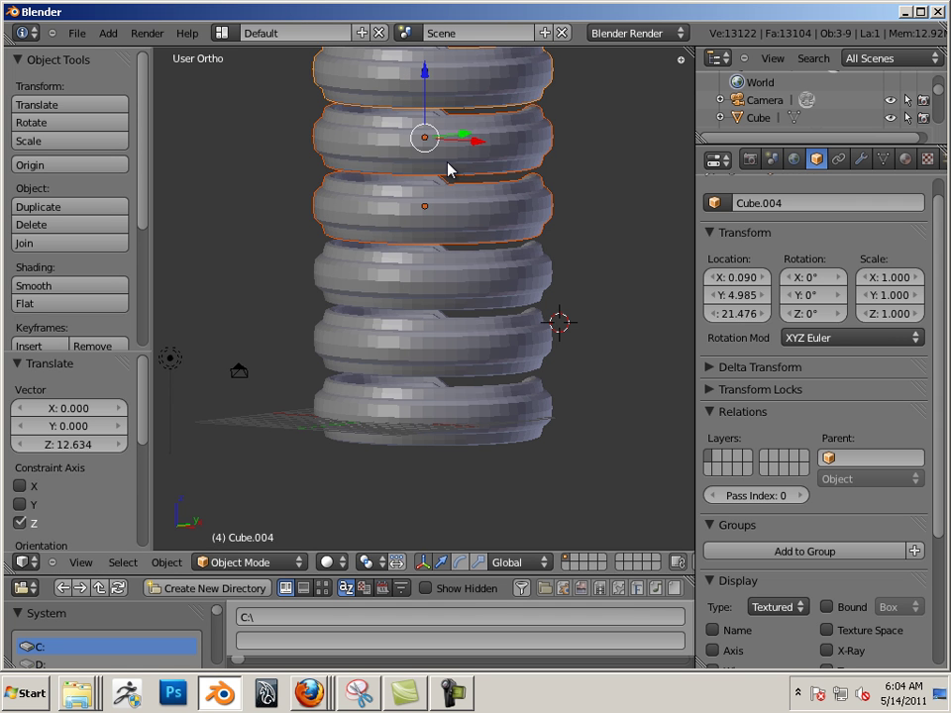
key(shift+d)
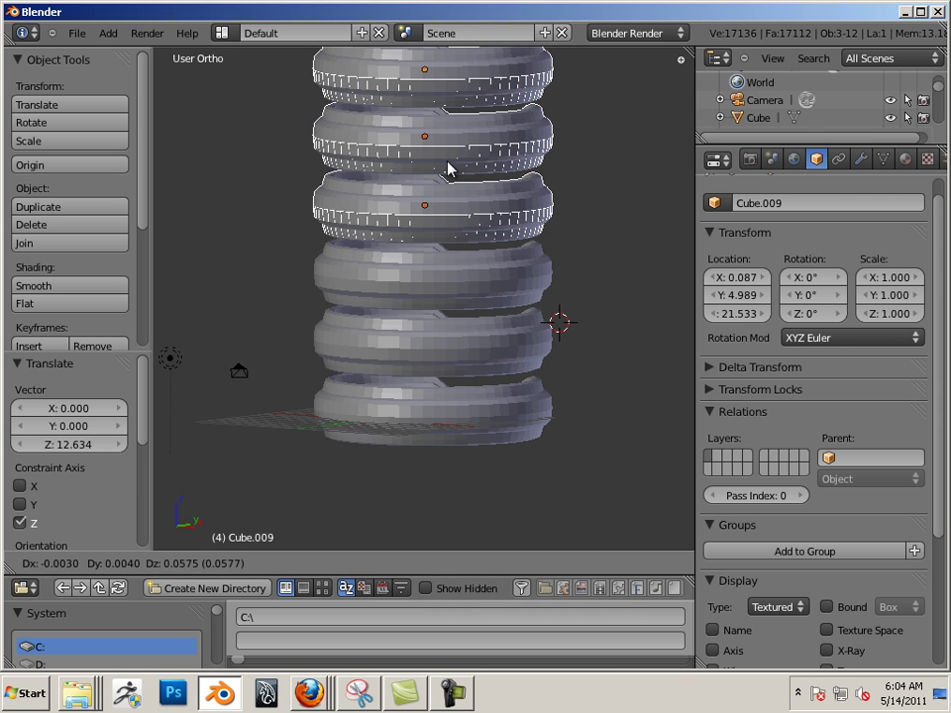
click(445, 166)
scroll(448, 168, down, 4)
Raise the newly duplicated rings along Z onto the top of the coil
key(g)
key(z)
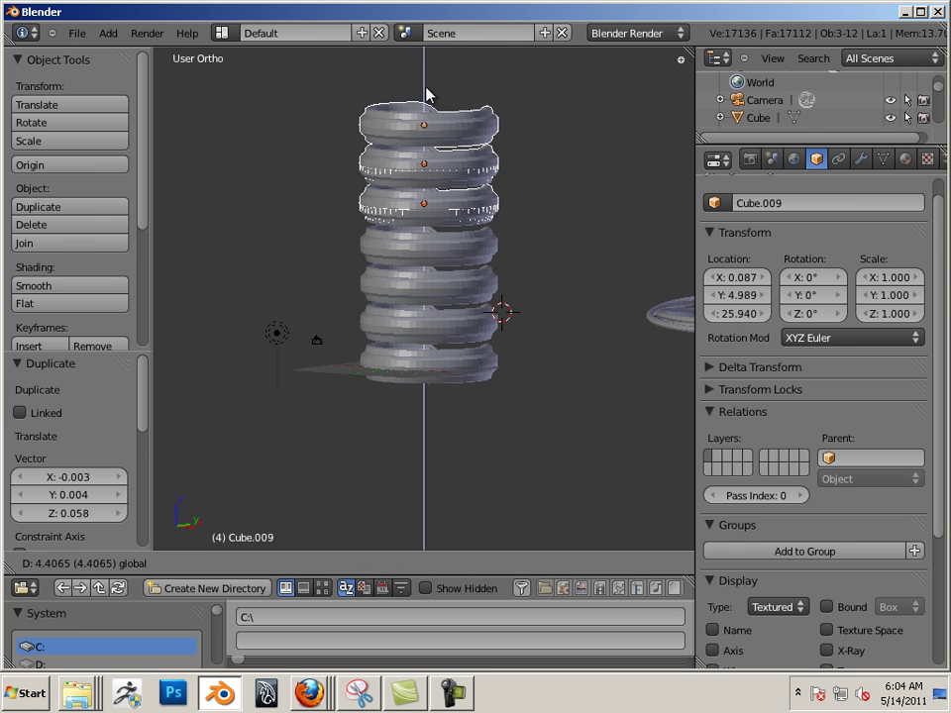
click(484, 26)
middle_drag(511, 164, 319, 323)
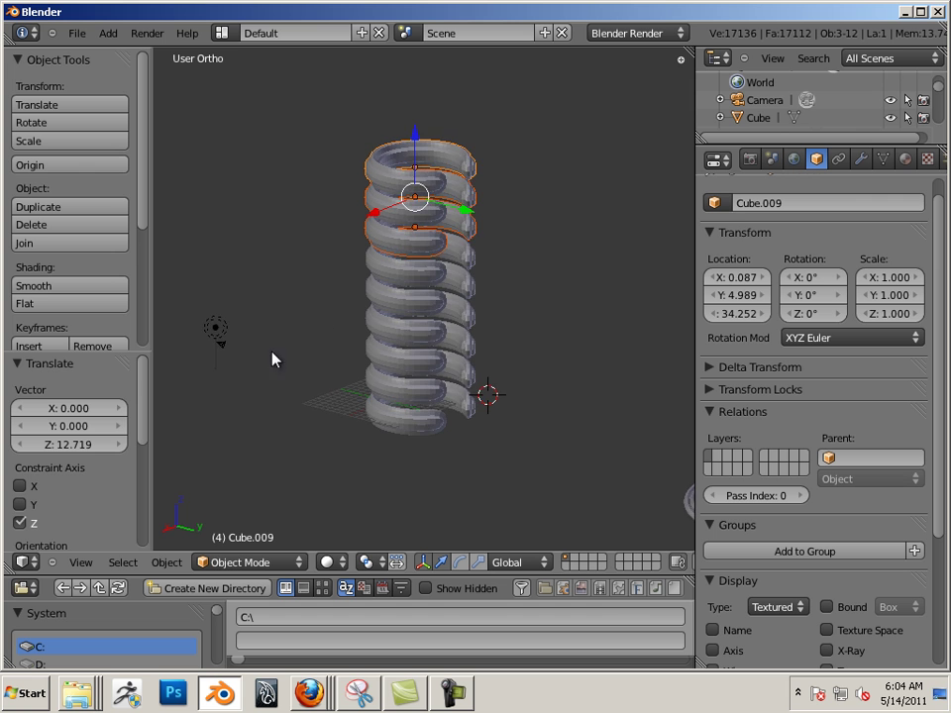
middle_drag(271, 357, 353, 354)
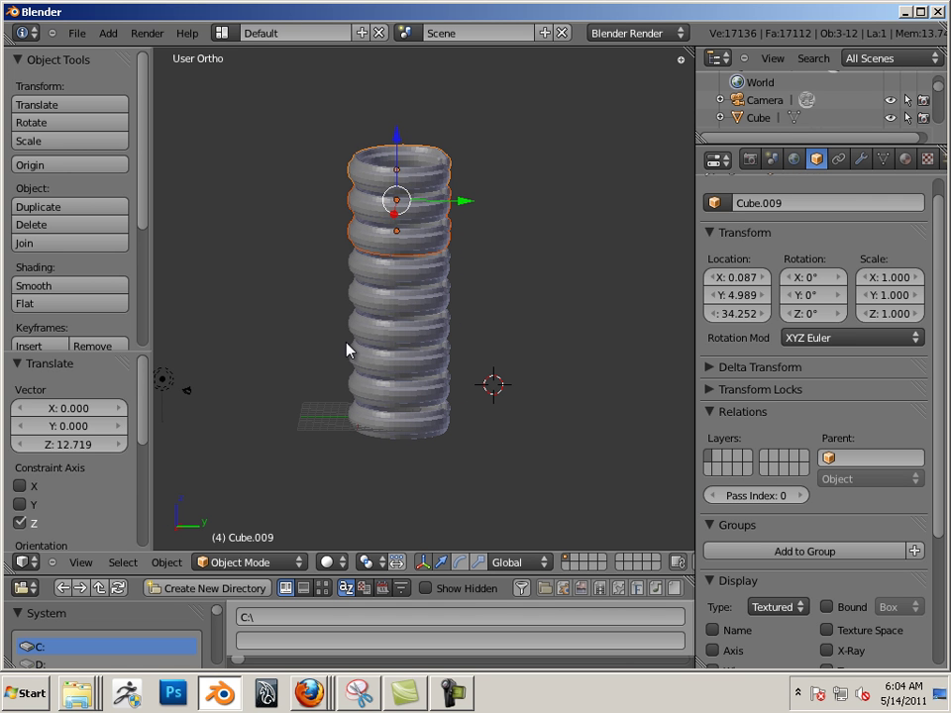
Box-select every ring in the stack and duplicate the whole stack
drag(333, 155, 398, 495)
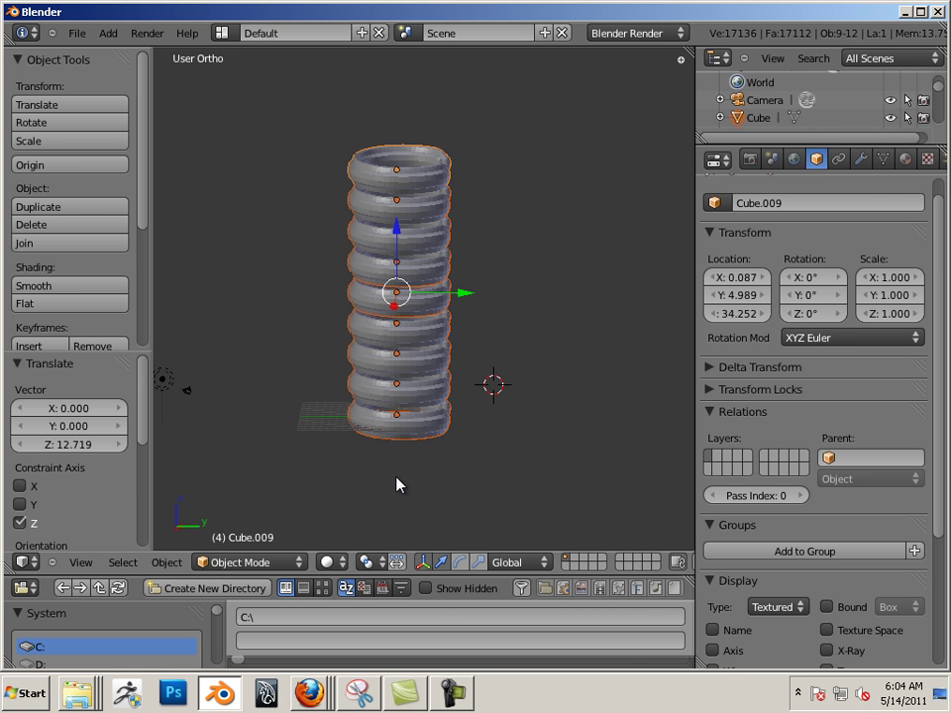
key(shift+d)
click(392, 479)
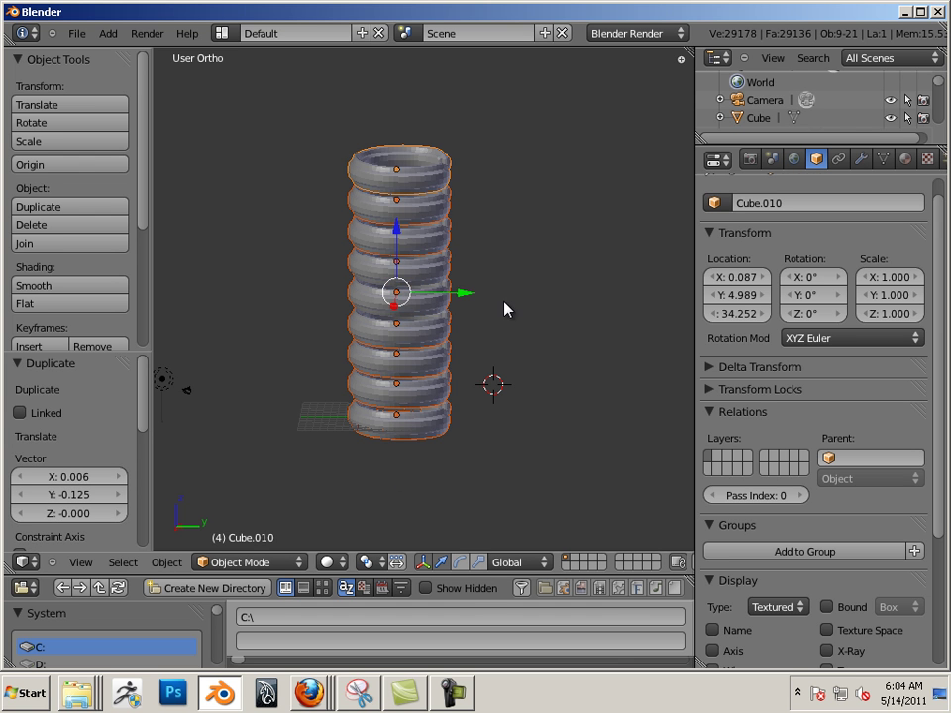
click(395, 228)
shift+click(397, 204)
shift+click(389, 184)
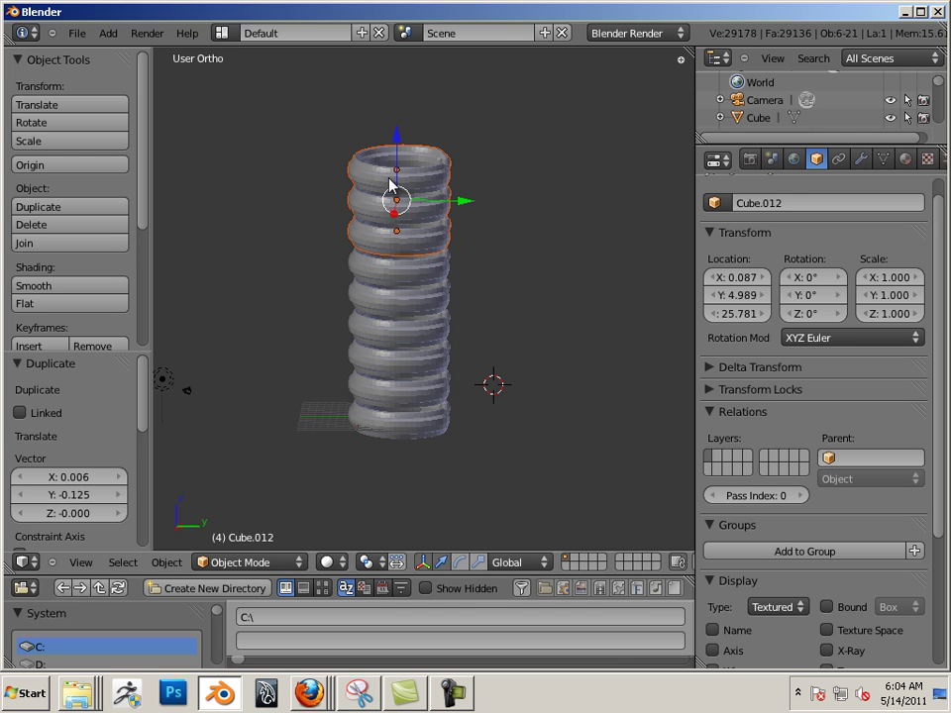
key(ctrl+z)
key(ctrl+z)
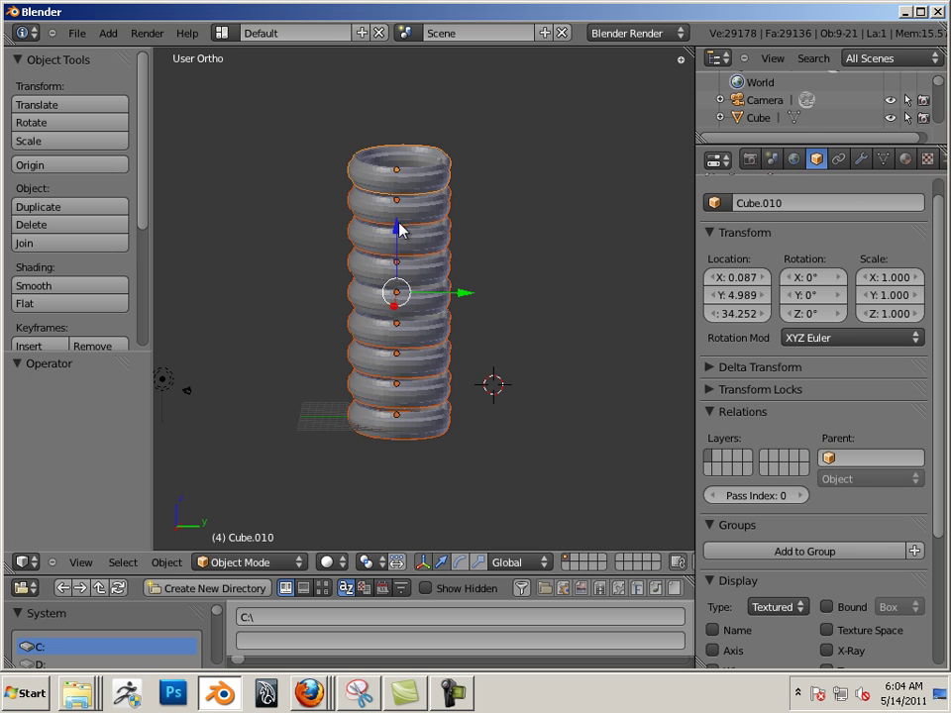
Raise the copied stack 31.076 along Z onto the spring, then deselect all
key(g)
key(z)
click(410, 8)
scroll(470, 263, down, 4)
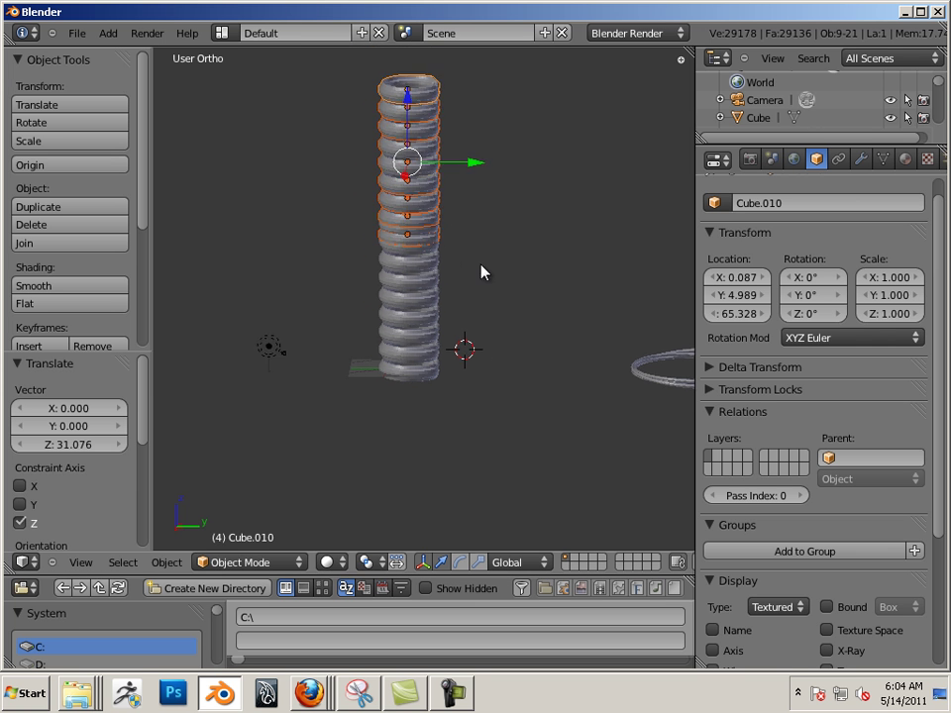
key(g)
key(z)
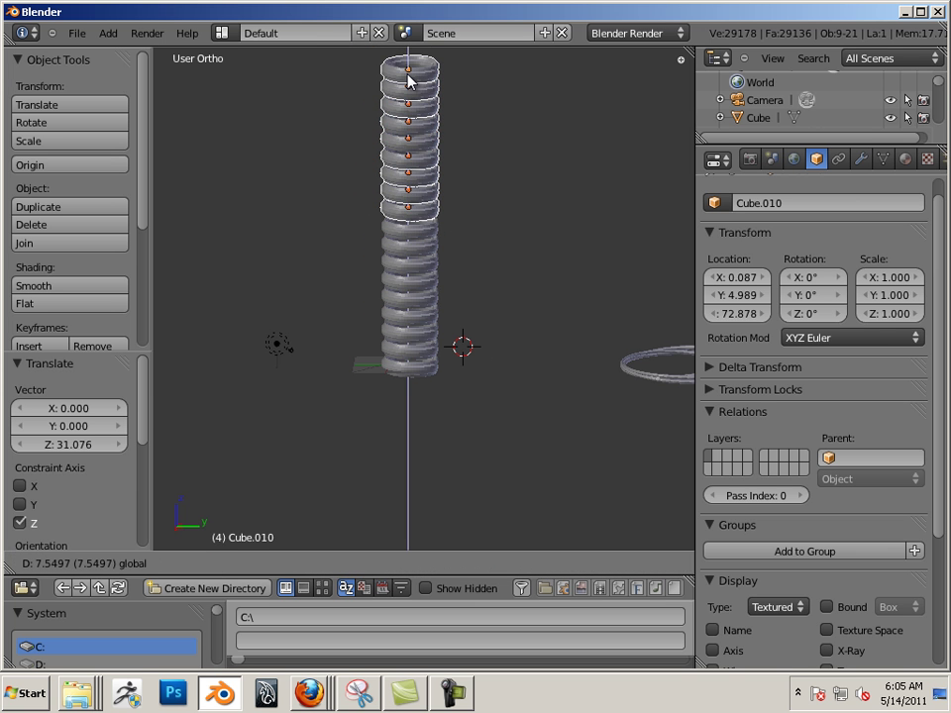
click(410, 83)
key(a)
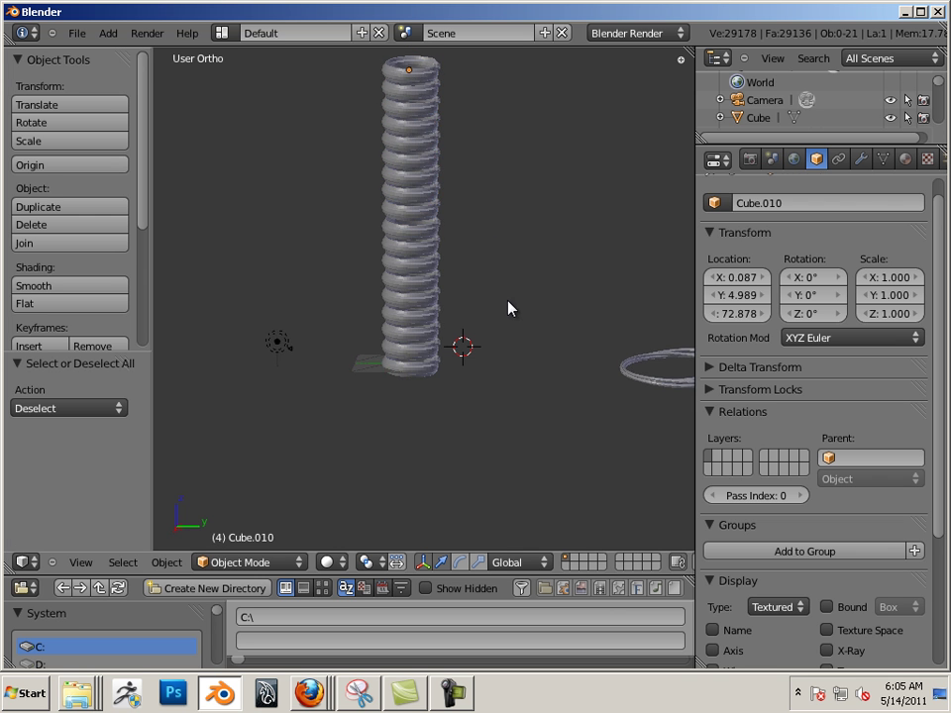
middle_drag(507, 308, 443, 410)
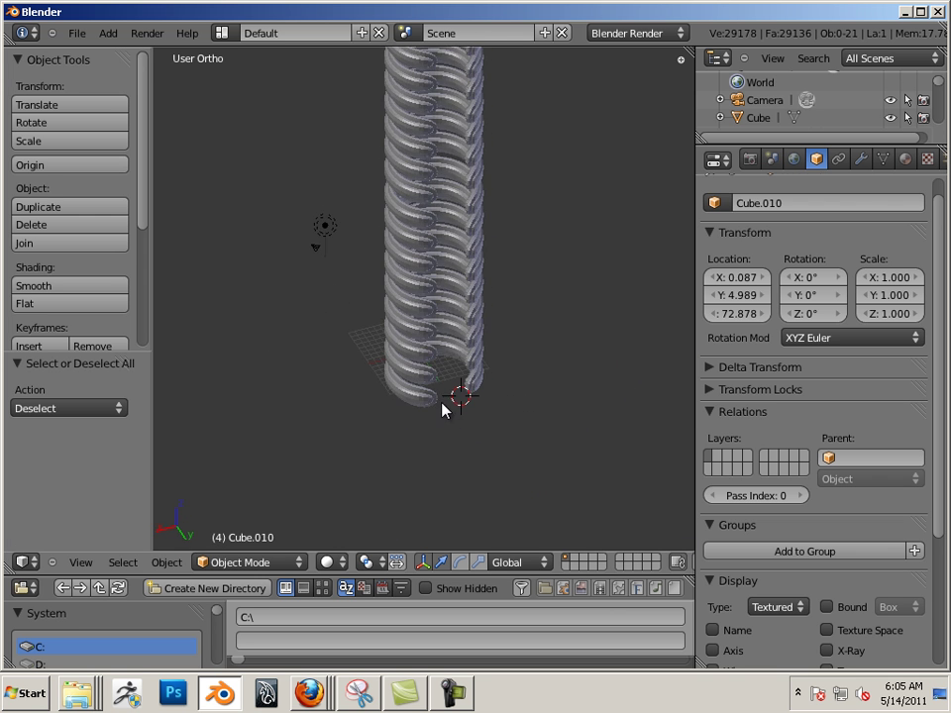
Add a cube, move it along Y, and scale it up uniformly
click(108, 32)
mouse_move(119, 51)
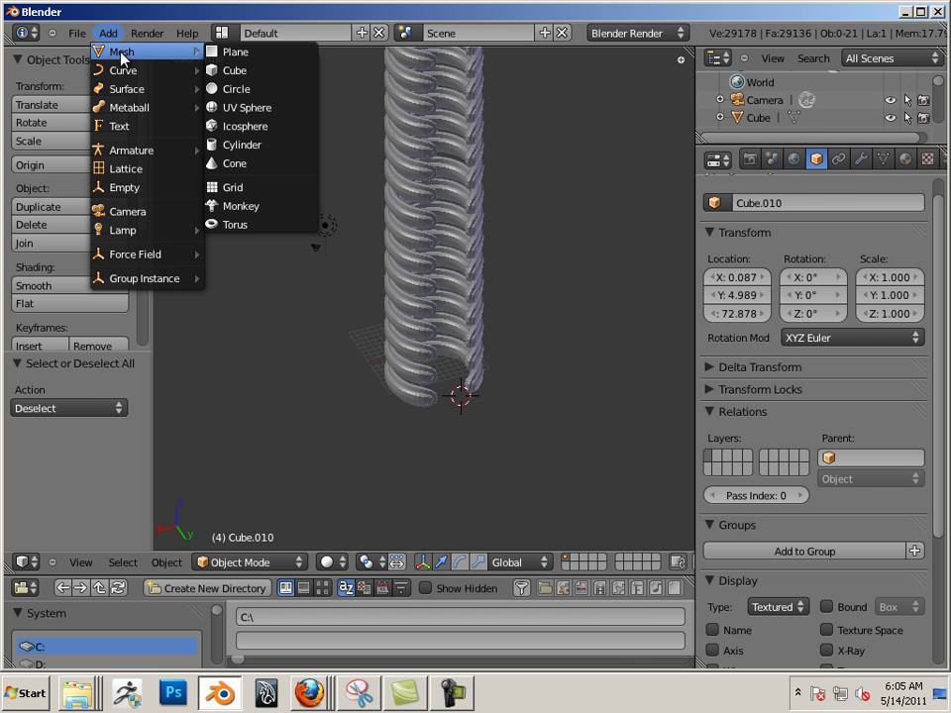
click(240, 76)
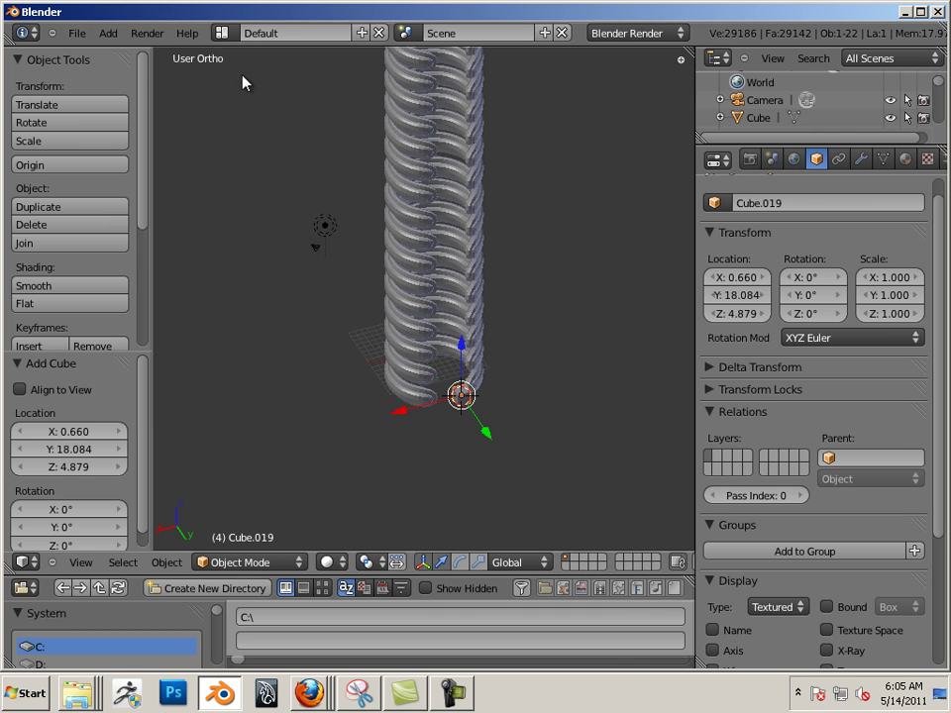
key(g)
key(y)
click(478, 439)
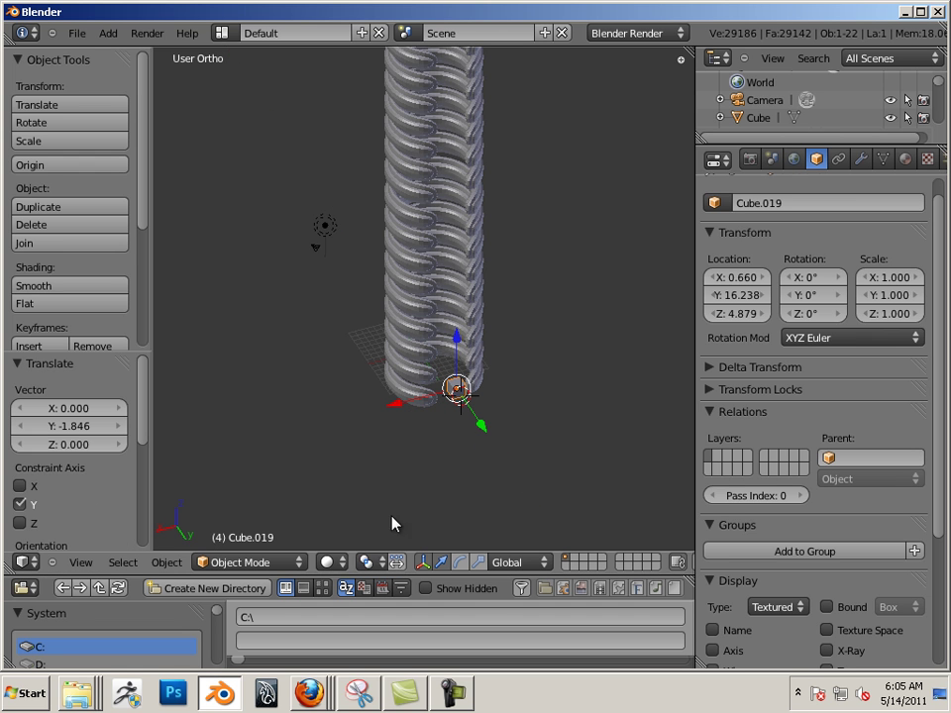
click(478, 562)
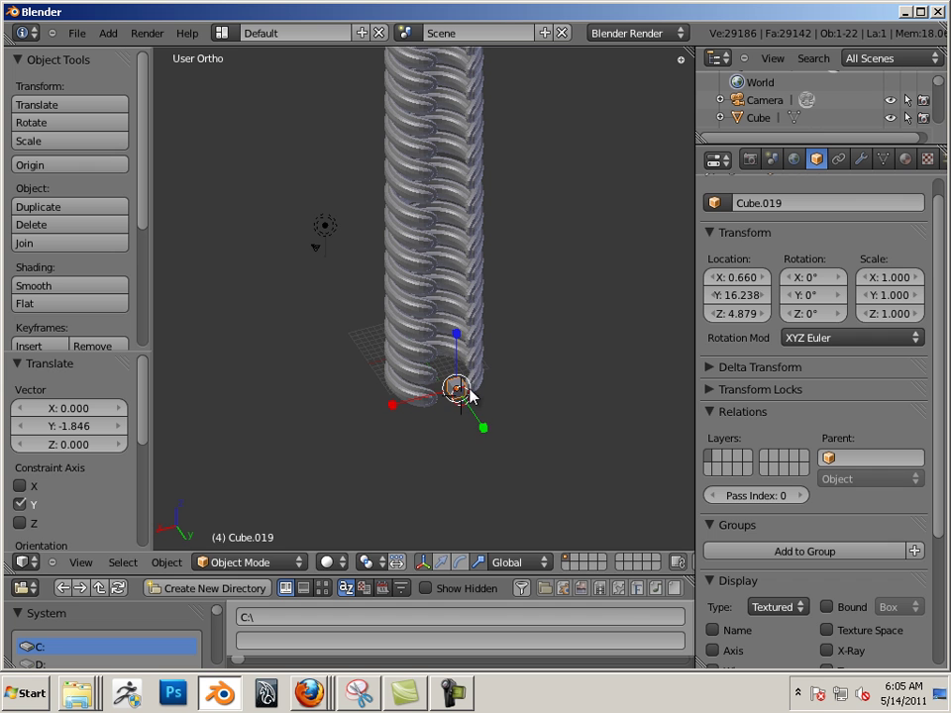
drag(471, 397, 510, 399)
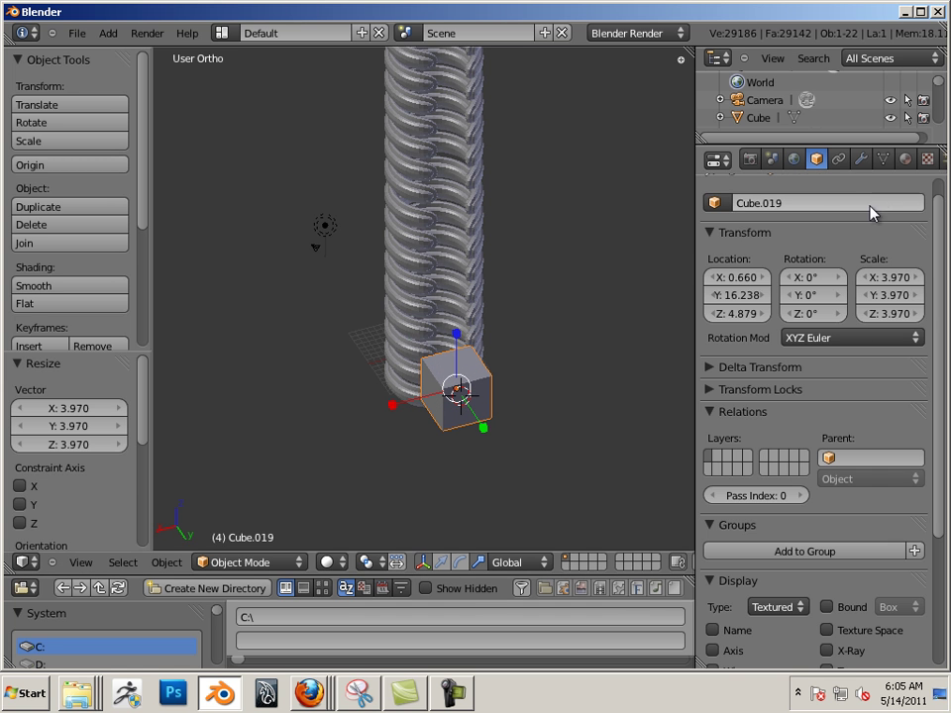
Round the cube into a ball with a Multiresolution modifier subdivided twice and applied
click(859, 160)
click(757, 246)
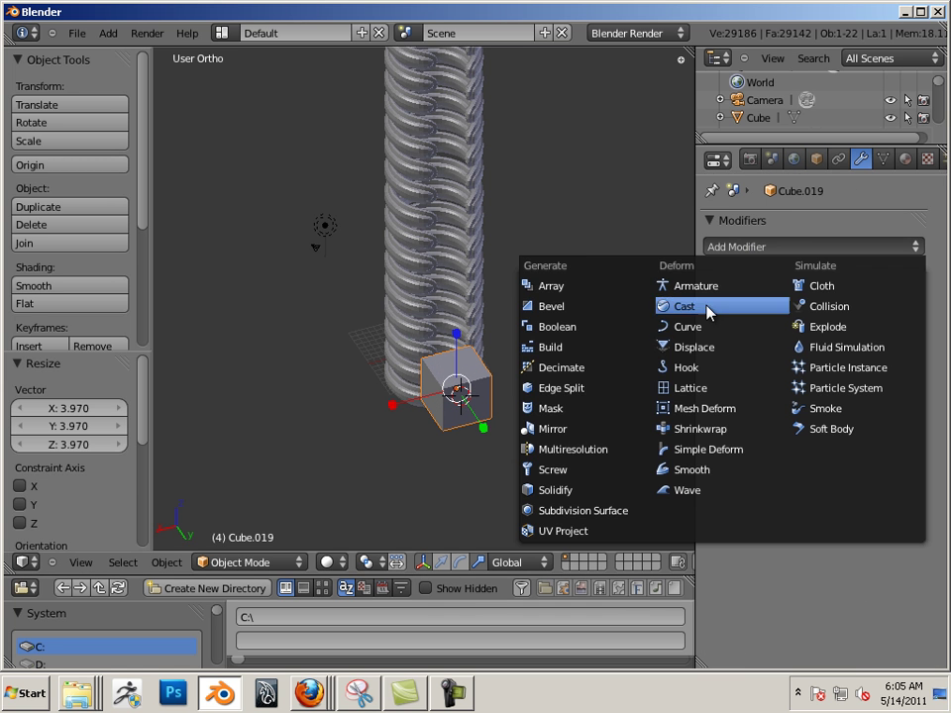
click(585, 450)
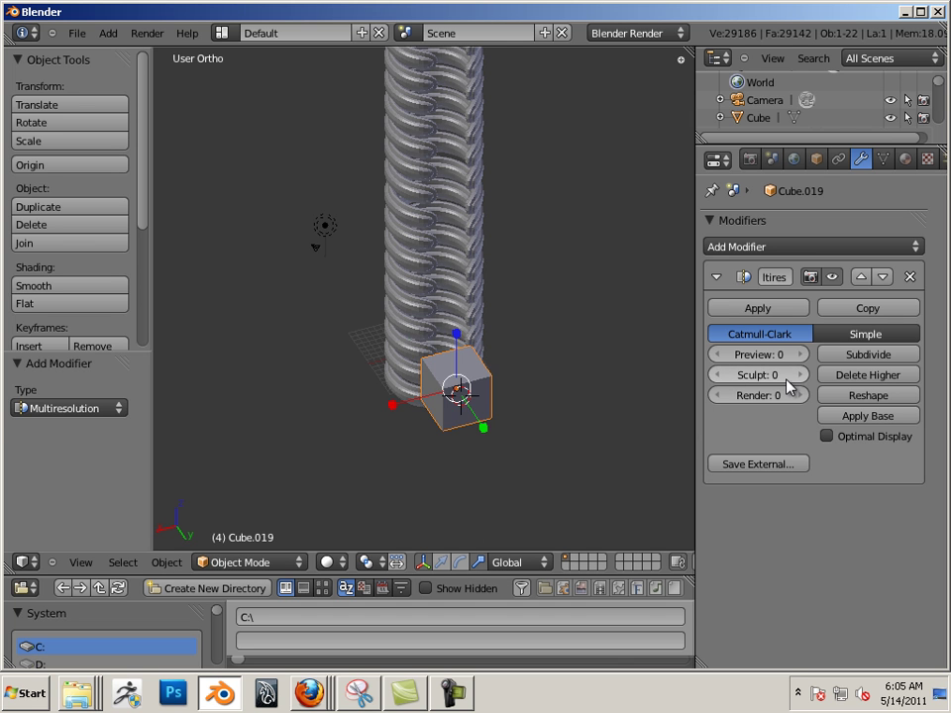
click(848, 357)
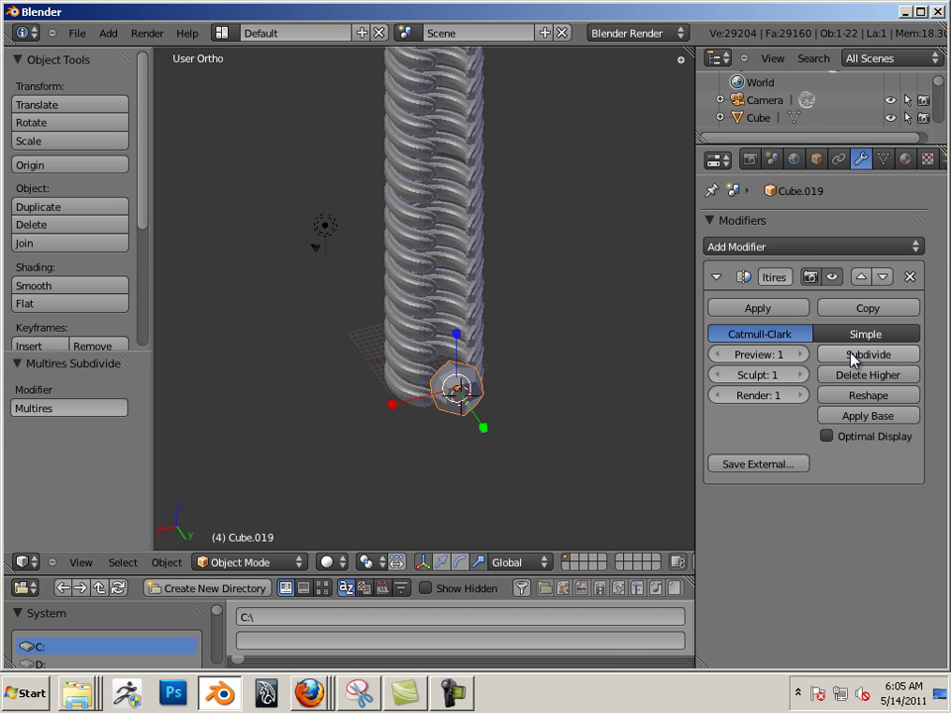
click(852, 357)
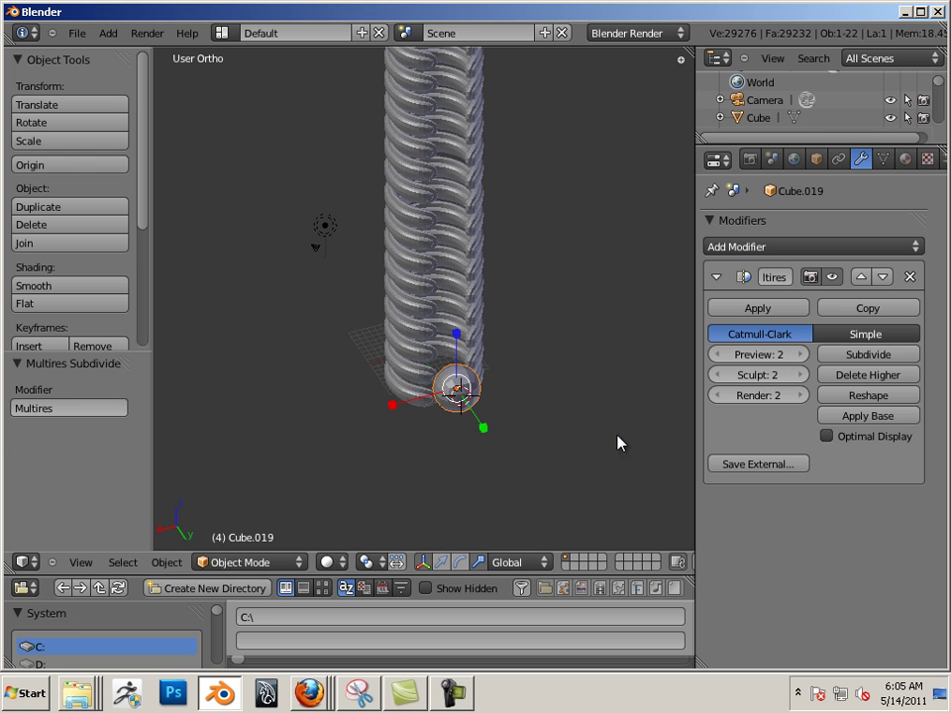
key(a)
click(755, 309)
Scale the sphere to 1.539 and slide it -9.564 along Y into the coil
right_click(443, 395)
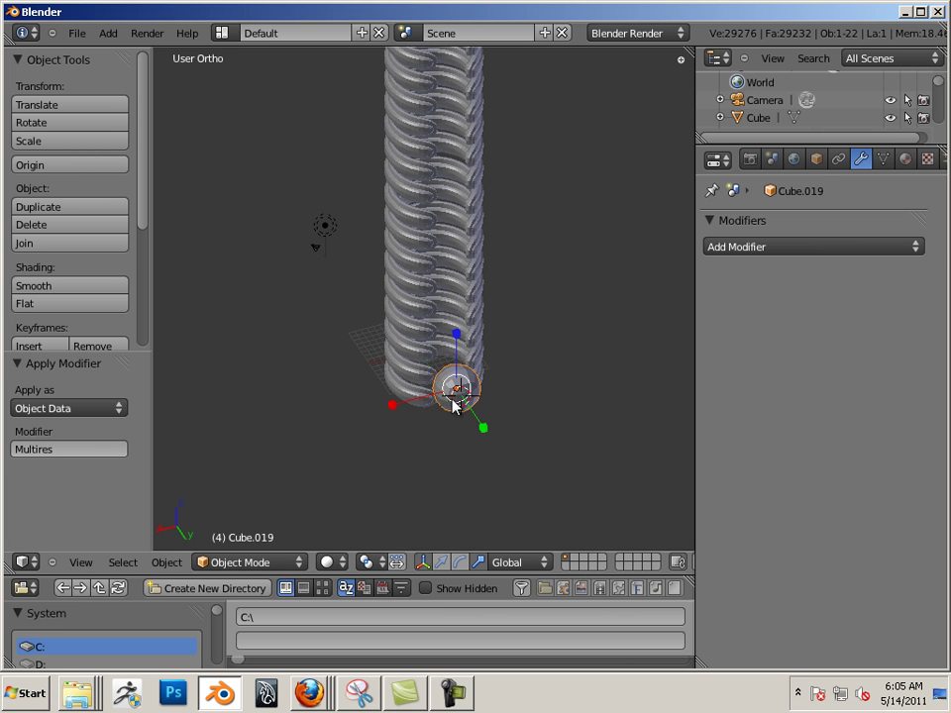
key(s)
click(465, 406)
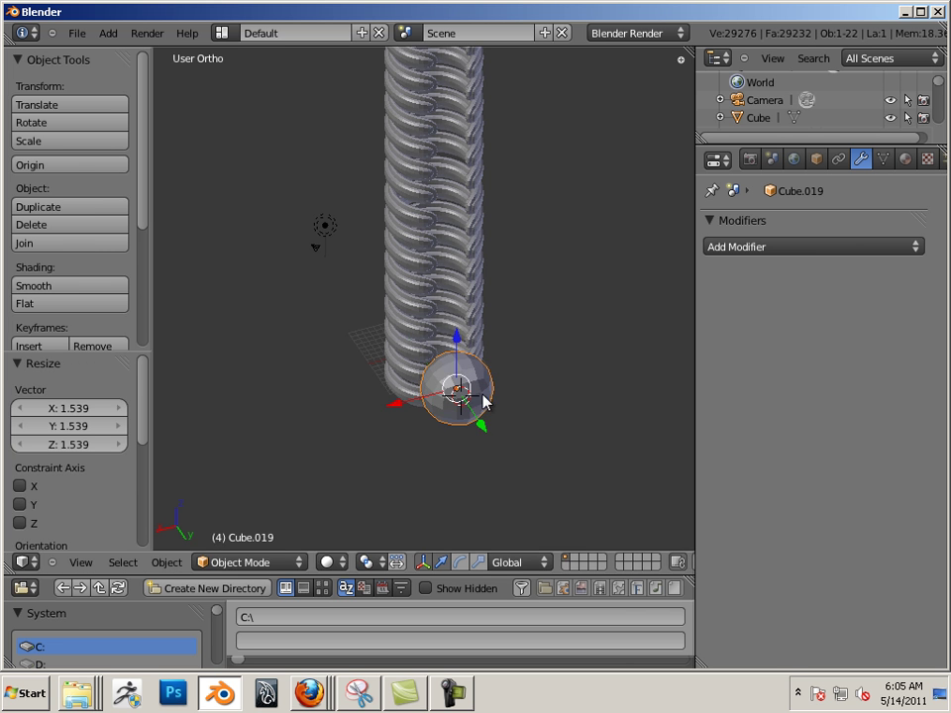
drag(481, 425, 455, 404)
Settle the sphere inside the coil, lowering it slightly along Z
click(439, 396)
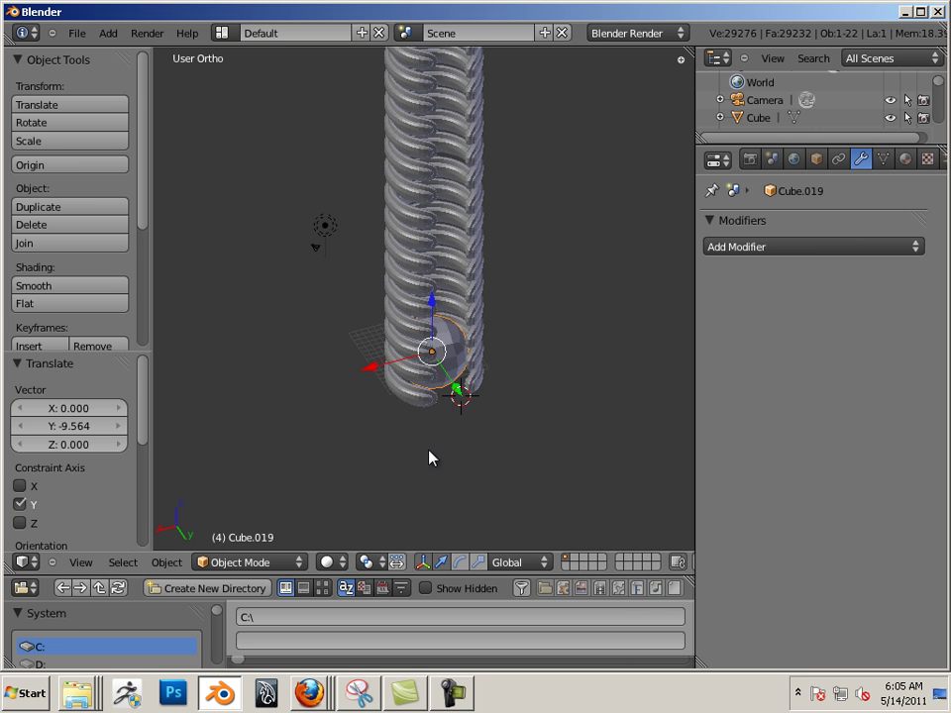
middle_drag(429, 456, 414, 396)
key(g)
click(439, 424)
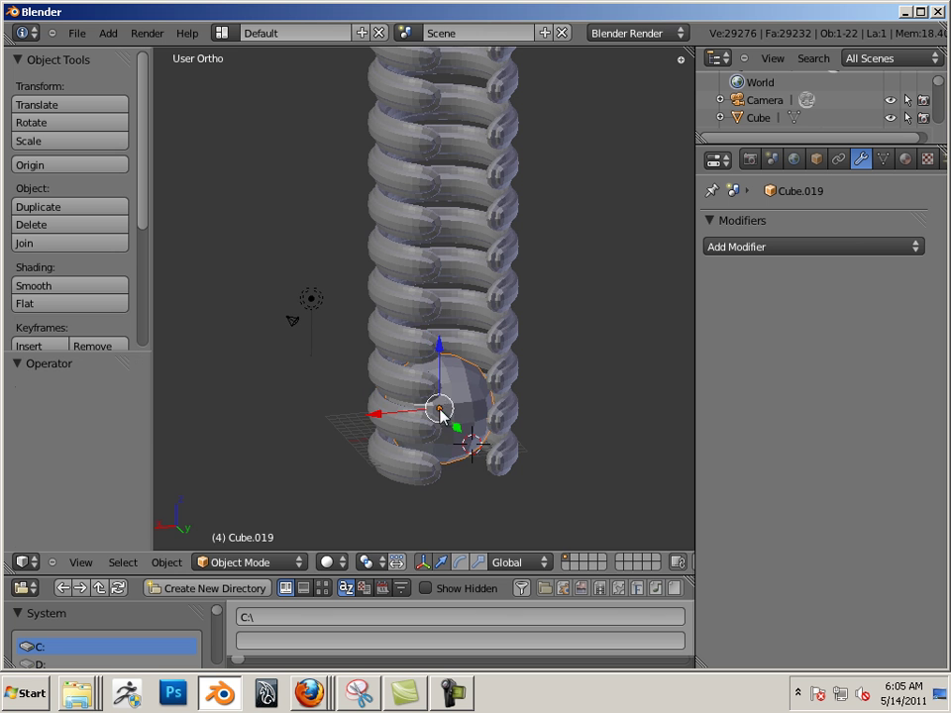
drag(440, 407, 442, 377)
middle_drag(442, 377, 489, 447)
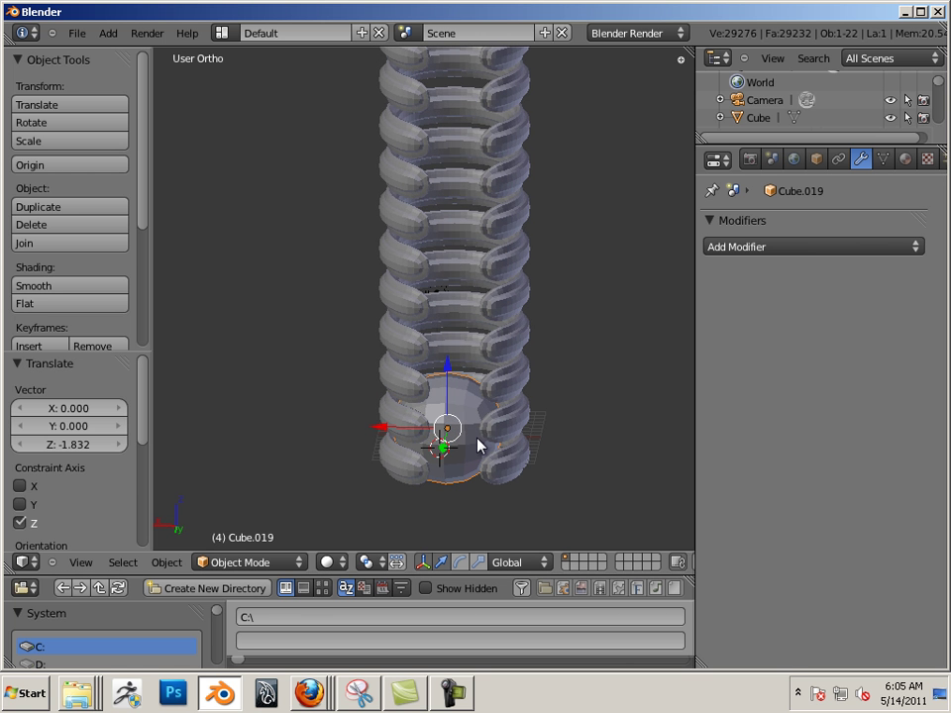
Duplicate the sphere and raise the copy 10.7 up the coil along Z
key(shift+d)
right_click(477, 446)
drag(450, 377, 435, 282)
middle_drag(435, 283, 485, 451)
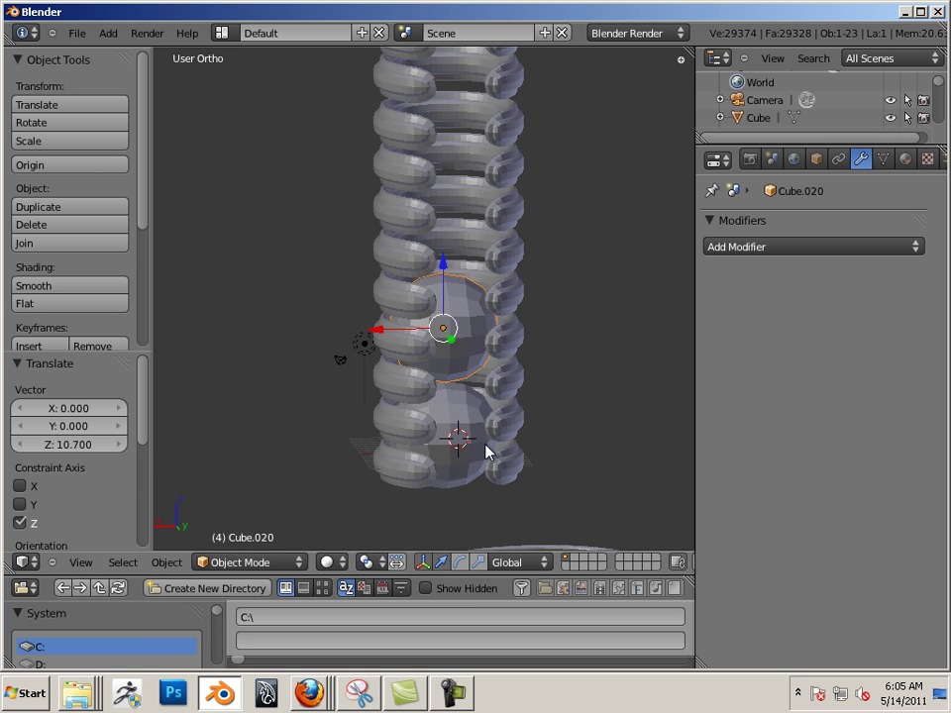
Select both spheres and, in top view, nudge them -0.639 along Y to centre them
right_click(475, 431)
shift+right_click(467, 353)
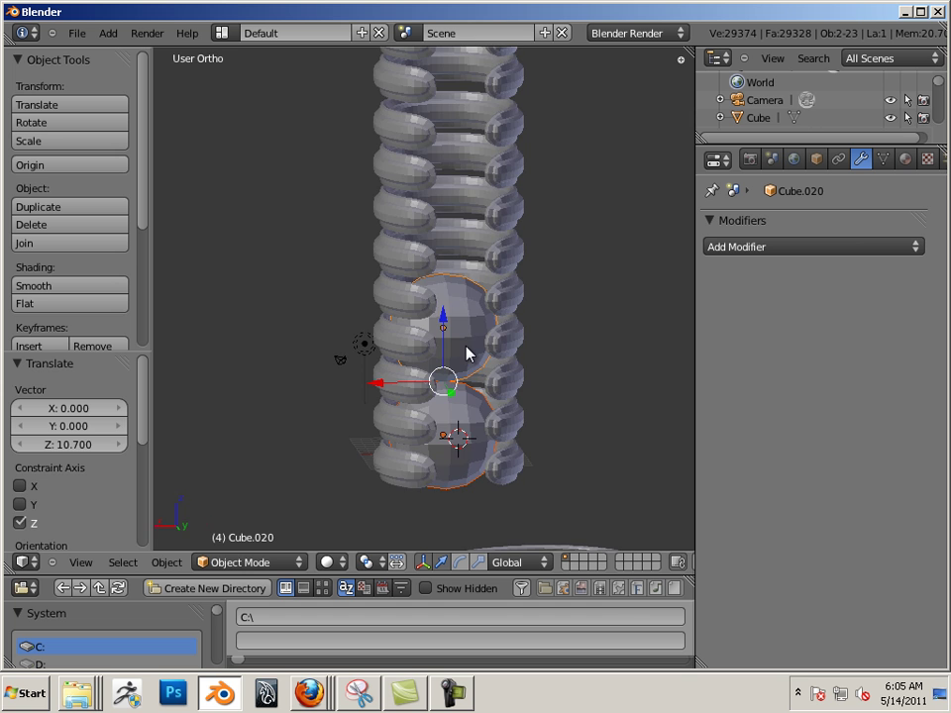
key(KP_7)
drag(468, 323, 460, 320)
drag(397, 256, 396, 269)
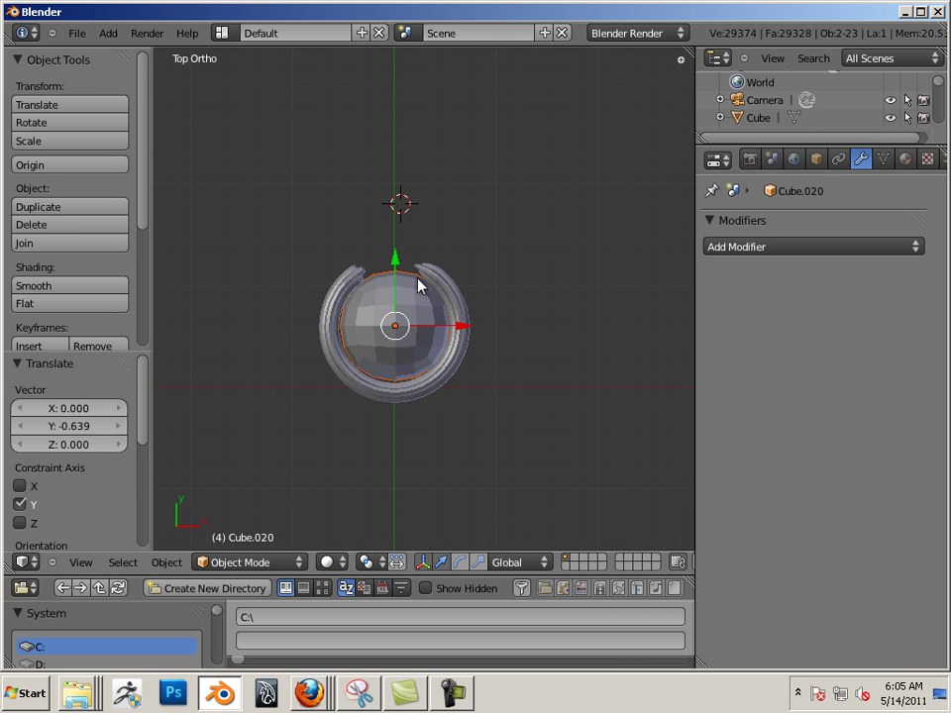
middle_drag(418, 449, 380, 374)
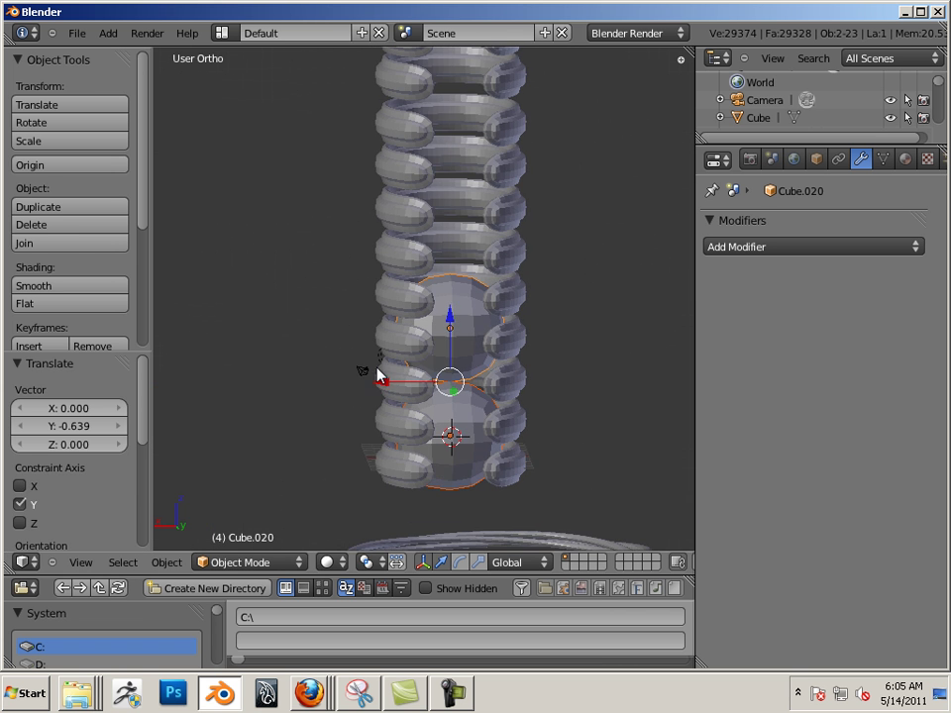
Duplicate the sphere and raise the copy higher up the coil along Z
key(shift+d)
click(407, 360)
key(g)
key(z)
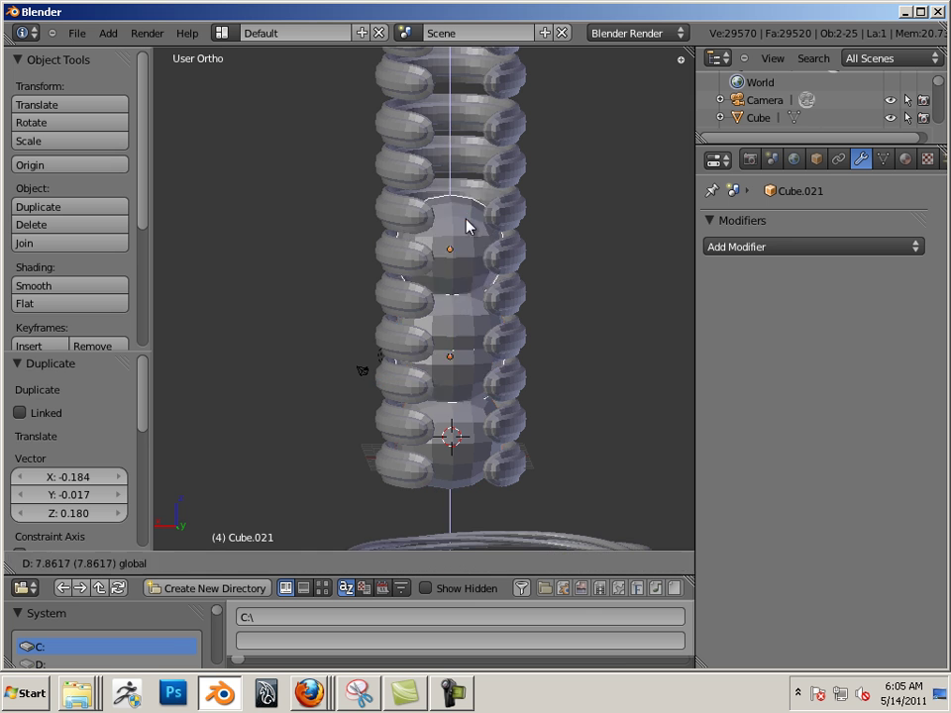
click(445, 99)
scroll(477, 135, down, 1)
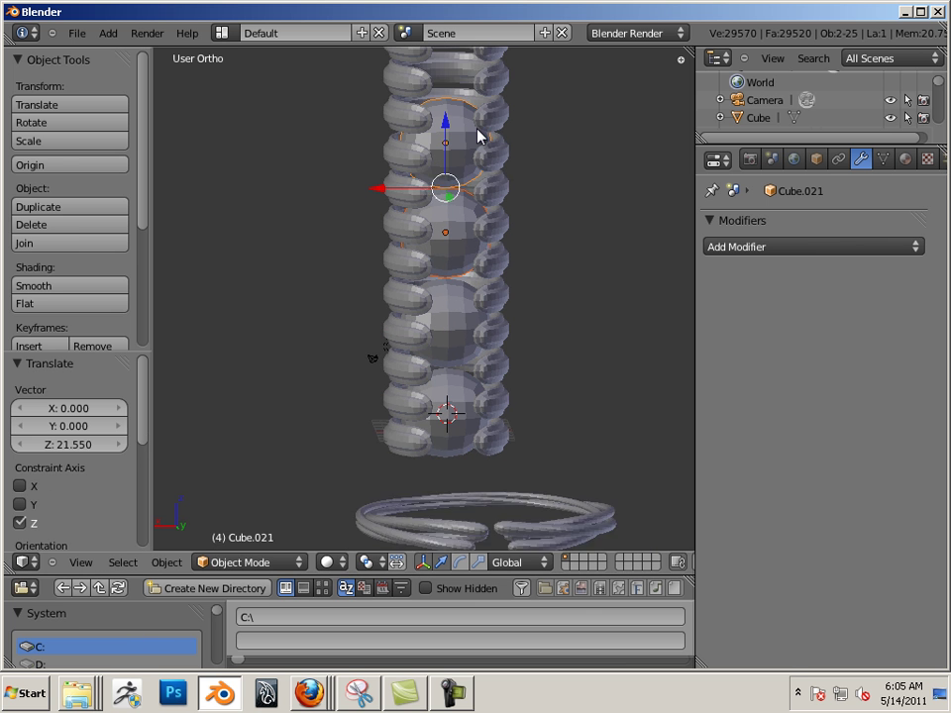
scroll(478, 136, down, 2)
Duplicate the stacked spheres and raise the copies 21.416 along Z above them
key(shift+d)
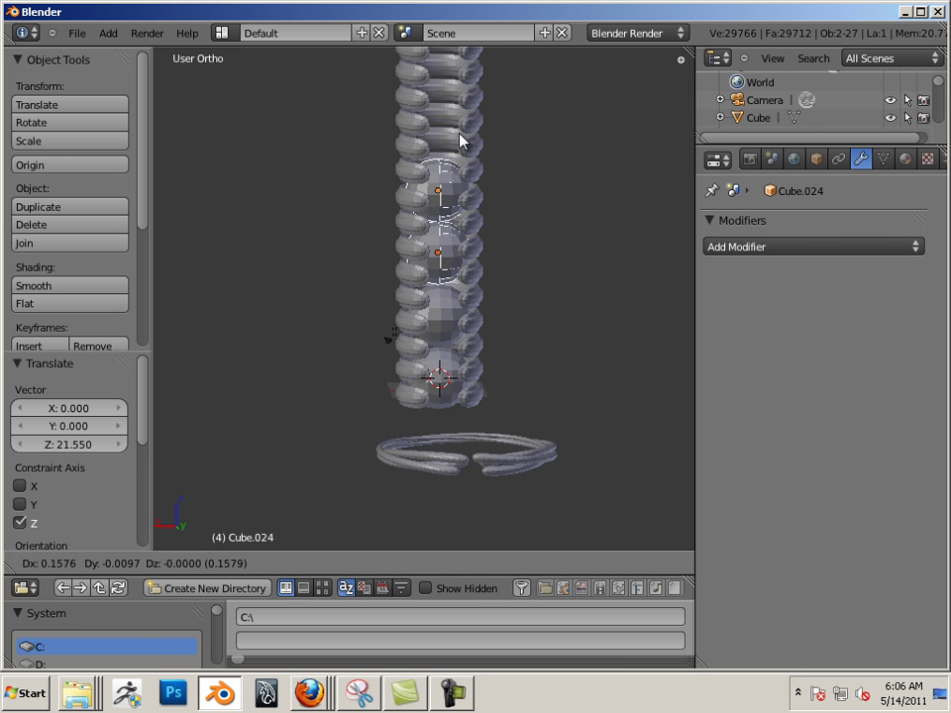
click(461, 141)
key(g)
key(z)
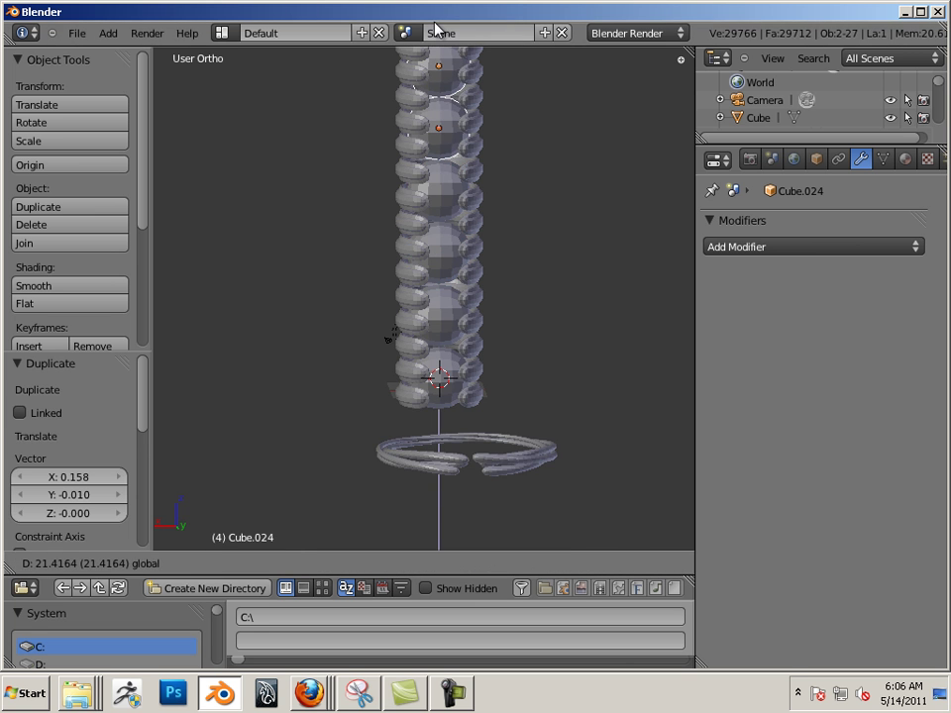
click(435, 30)
shift+middle_drag(511, 167, 495, 297)
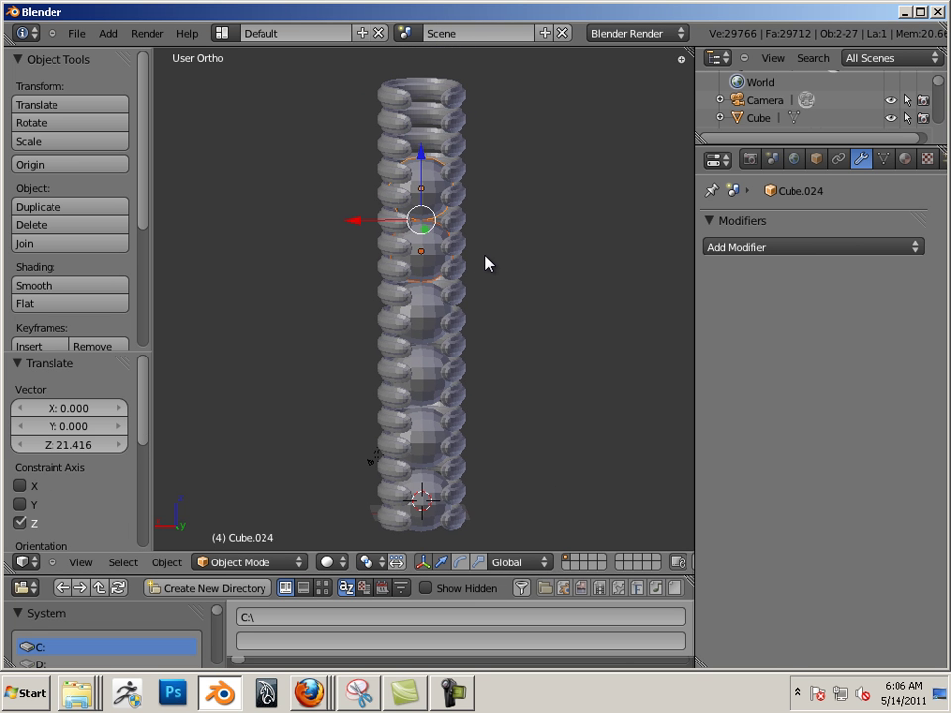
Add one more sphere copy at the top of the column
key(shift+d)
click(457, 165)
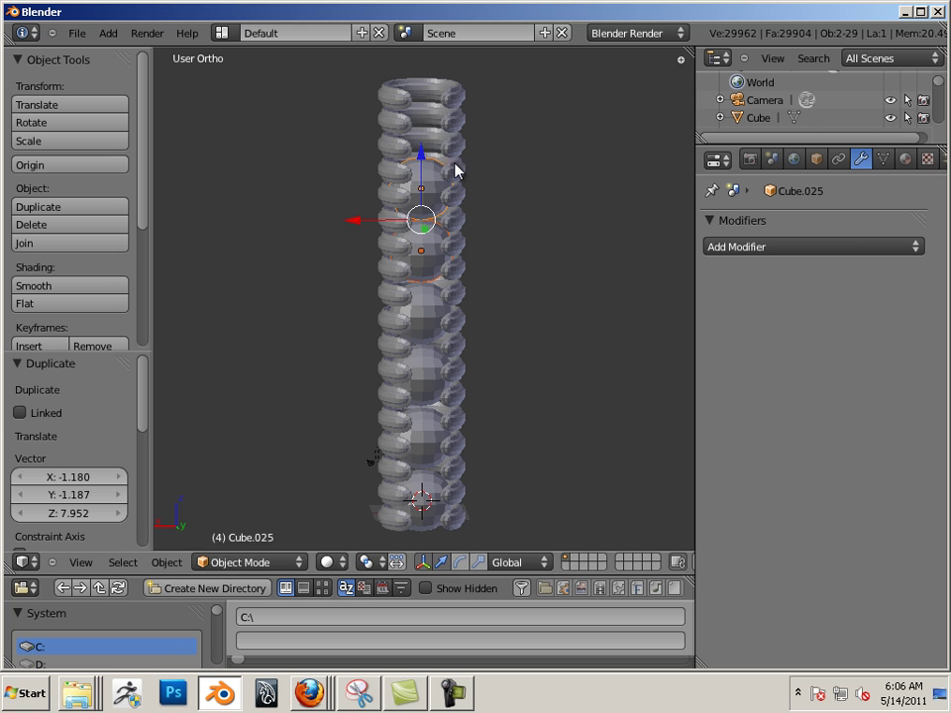
key(g)
key(z)
click(434, 33)
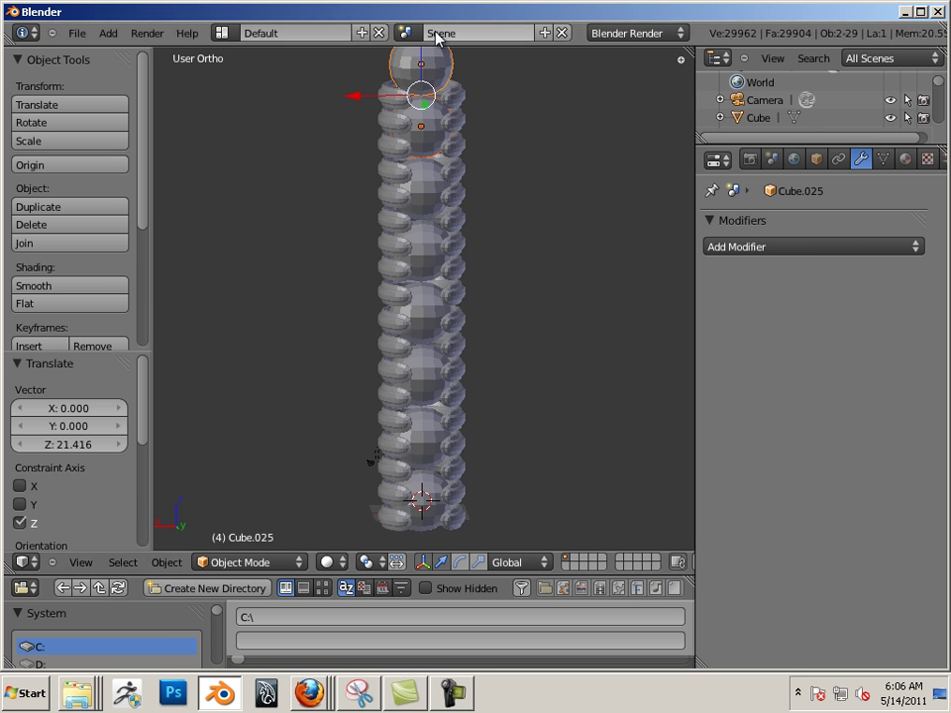
shift+middle_drag(515, 168, 513, 291)
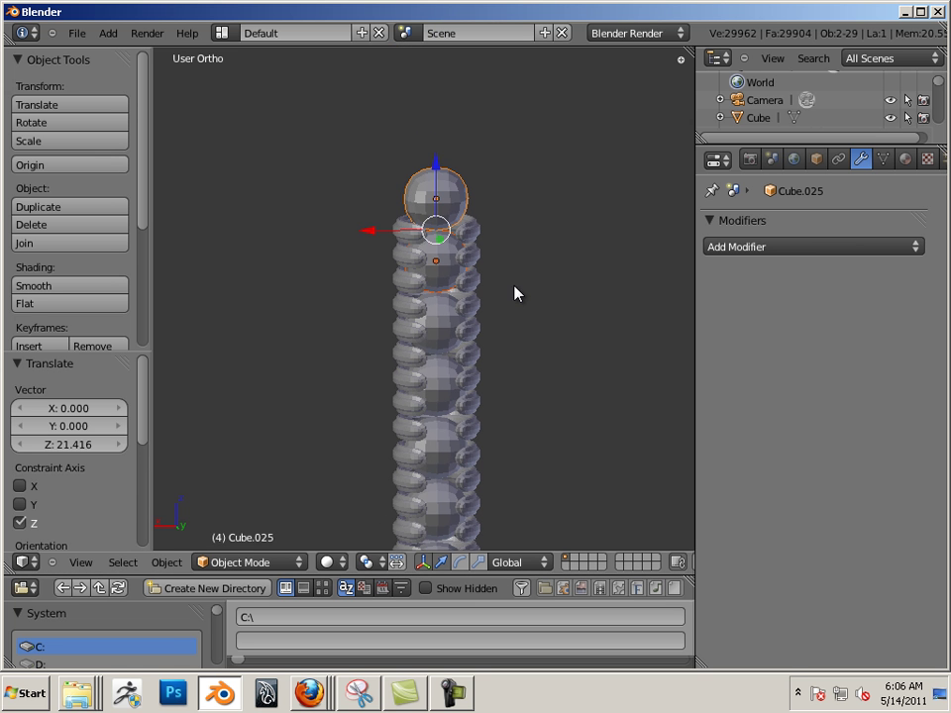
Delete the extra sphere sticking out of the coil's top
key(x)
click(462, 203)
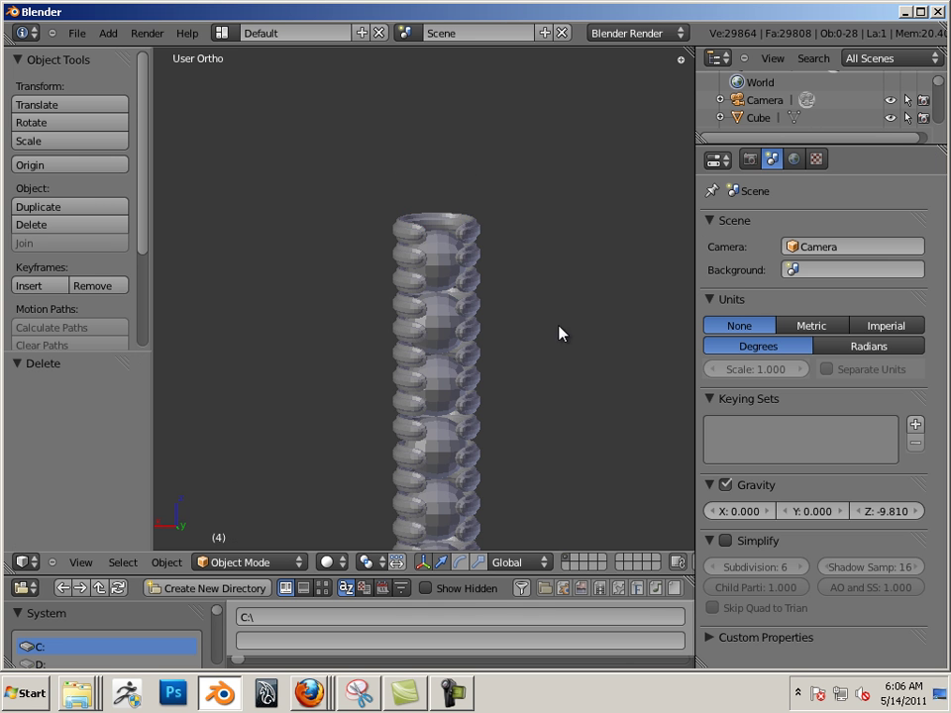
shift+middle_drag(559, 333, 548, 197)
scroll(466, 357, down, 2)
Box-select the flat ring beside the coil and delete it
right_click(501, 470)
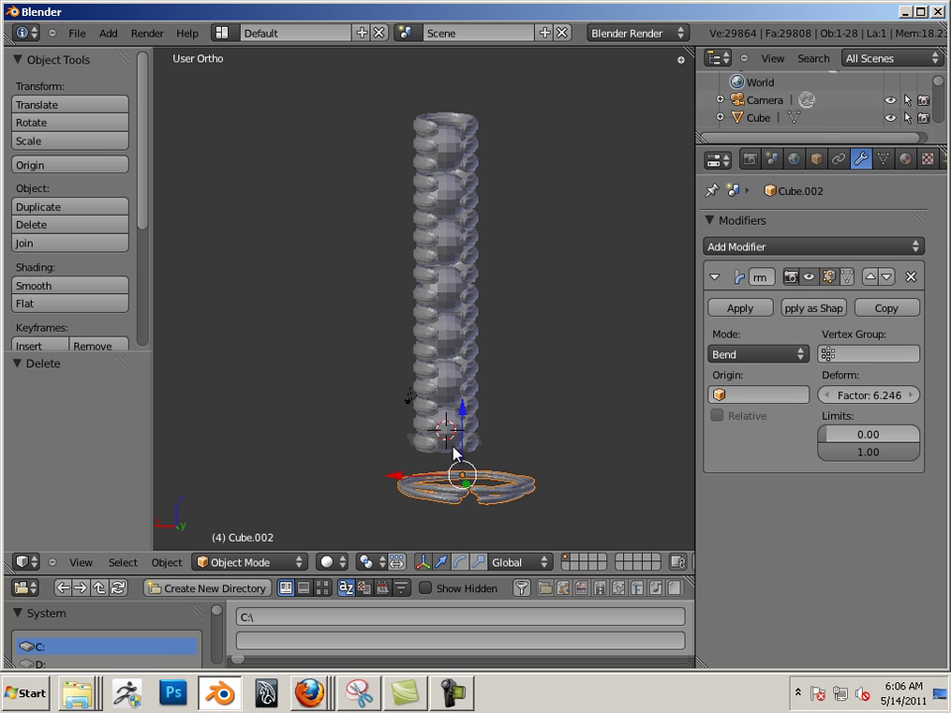
right_click(449, 437)
click(452, 389)
key(a)
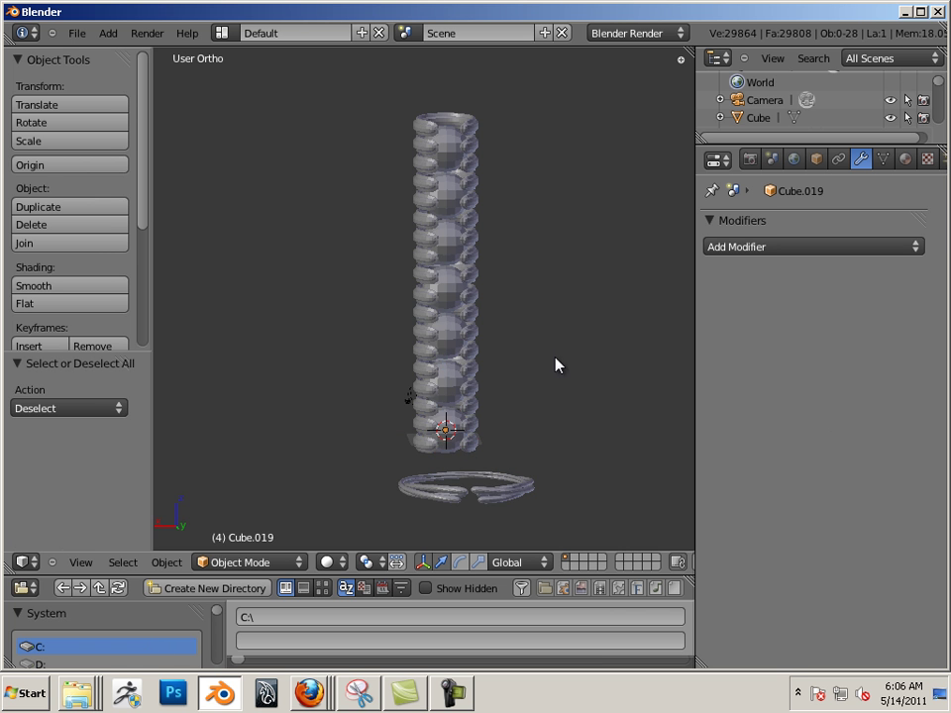
scroll(531, 310, up, 2)
middle_drag(531, 310, 598, 346)
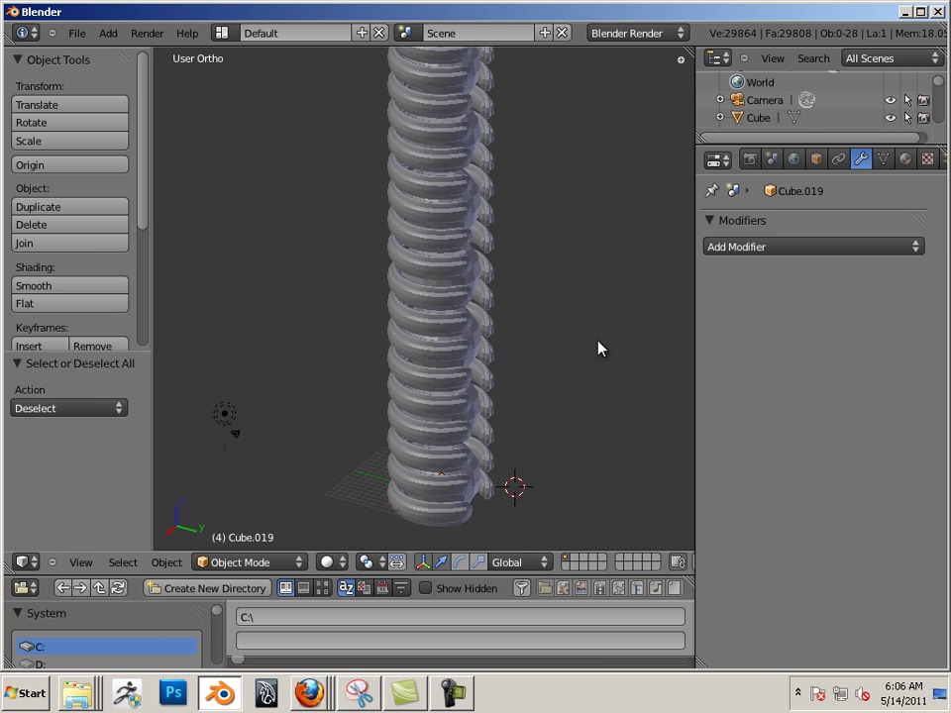
scroll(495, 361, down, 4)
drag(495, 362, 609, 441)
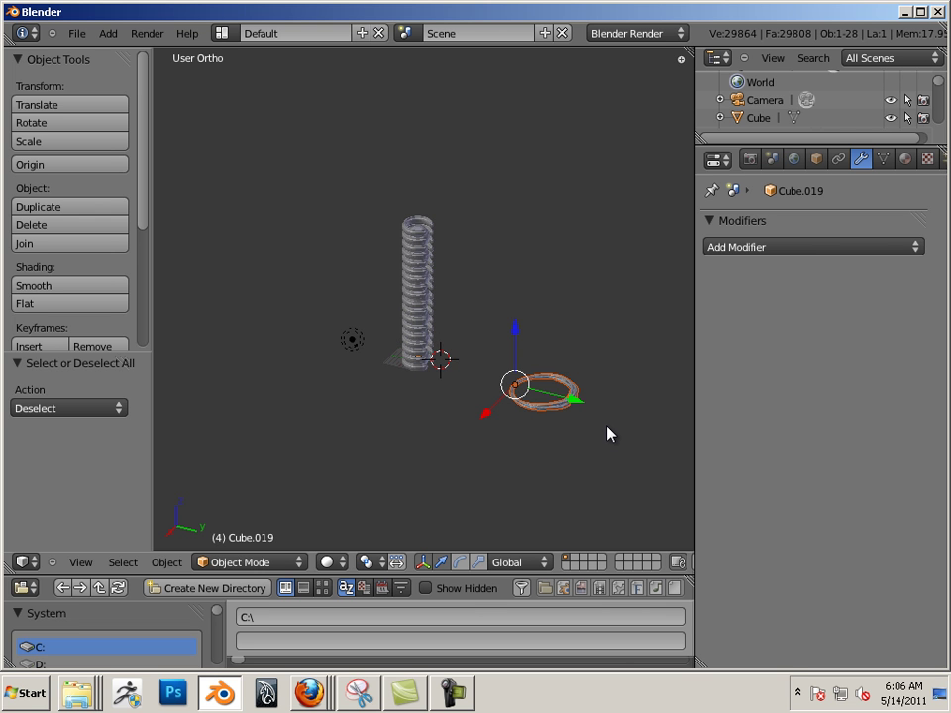
key(x)
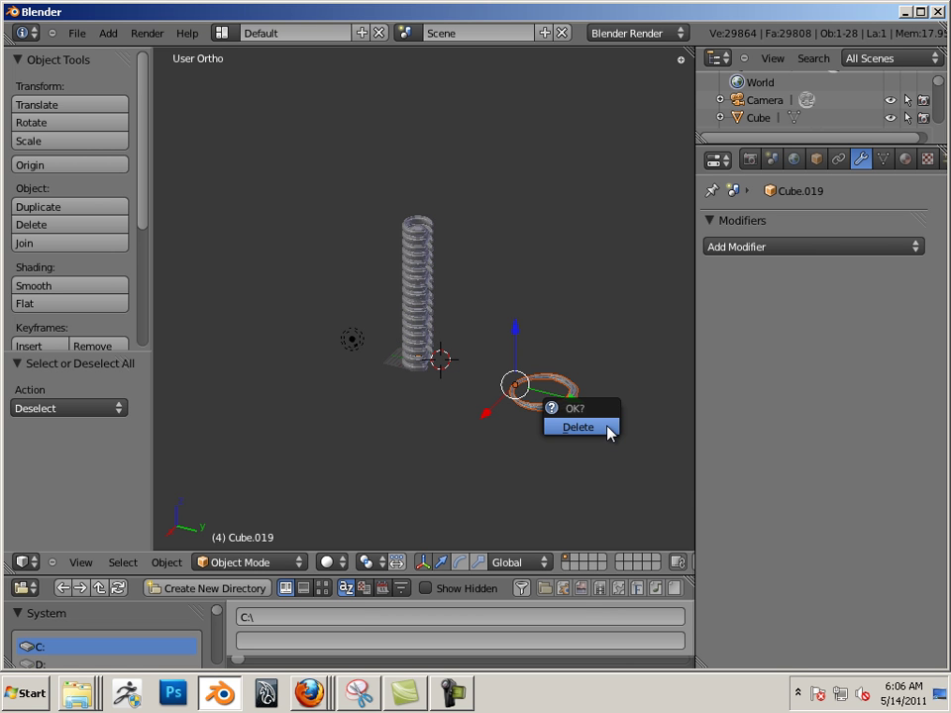
click(607, 429)
scroll(482, 439, up, 6)
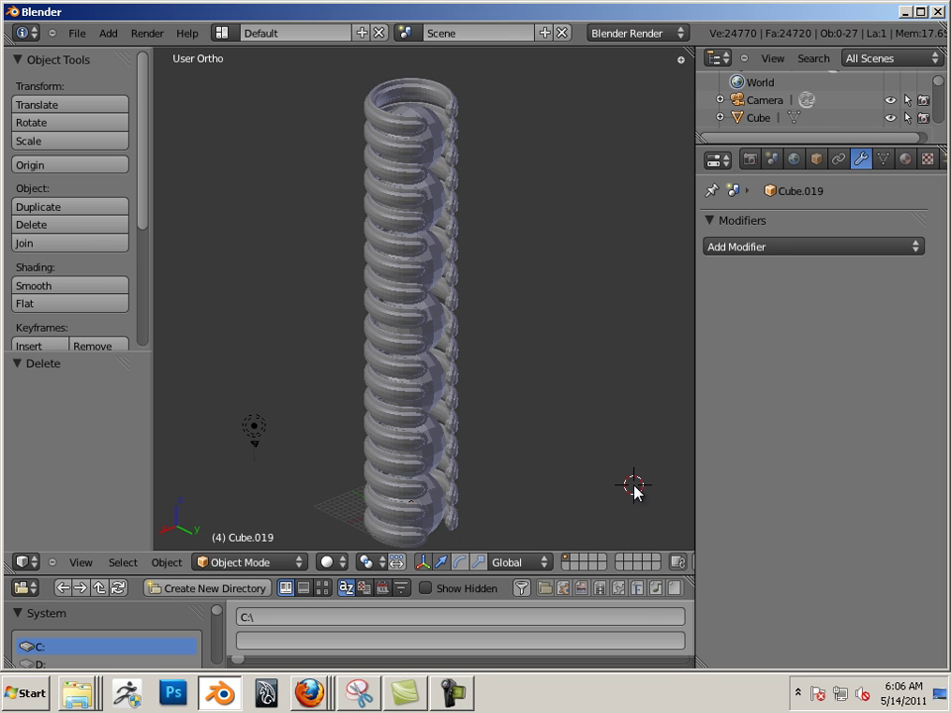
scroll(555, 492, down, 3)
mouse_move(533, 486)
middle_down()
mouse_move(552, 458)
mouse_move(446, 439)
mouse_move(484, 449)
mouse_move(466, 455)
mouse_move(533, 464)
middle_up()
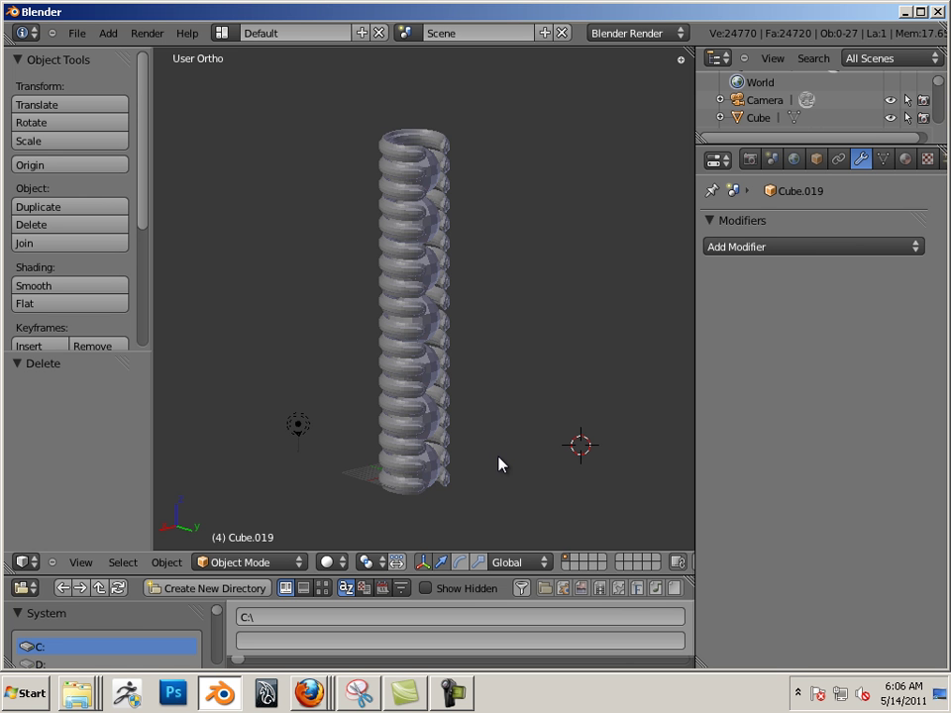
mouse_move(494, 471)
middle_down()
mouse_move(417, 473)
mouse_move(424, 515)
mouse_move(518, 481)
mouse_move(498, 476)
middle_up()
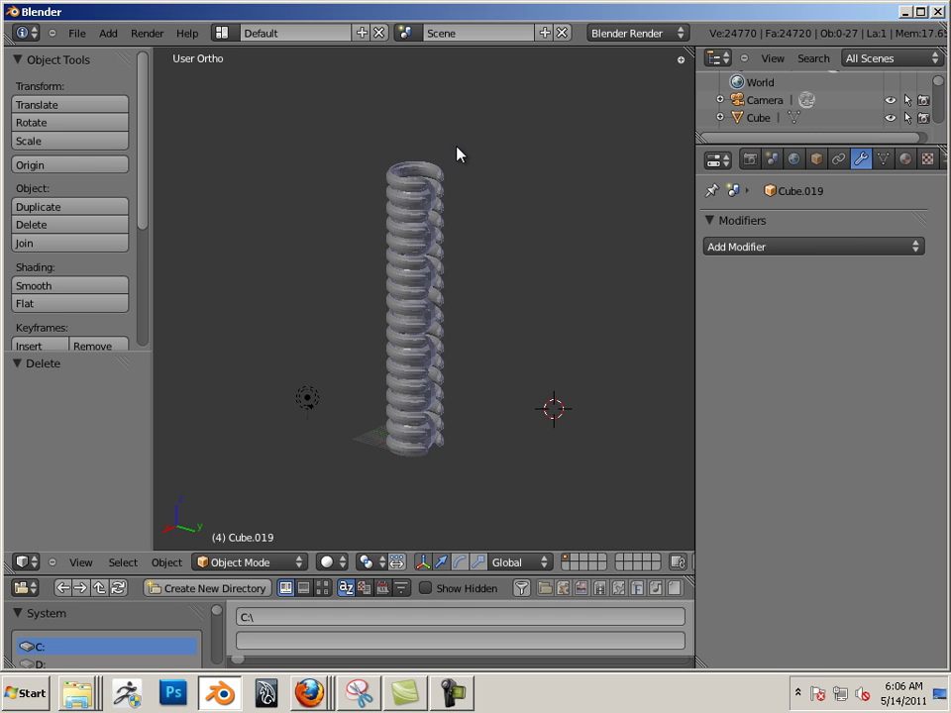
Box-select all the coil and sphere pieces and join them into one mesh
key(b)
drag(456, 154, 388, 527)
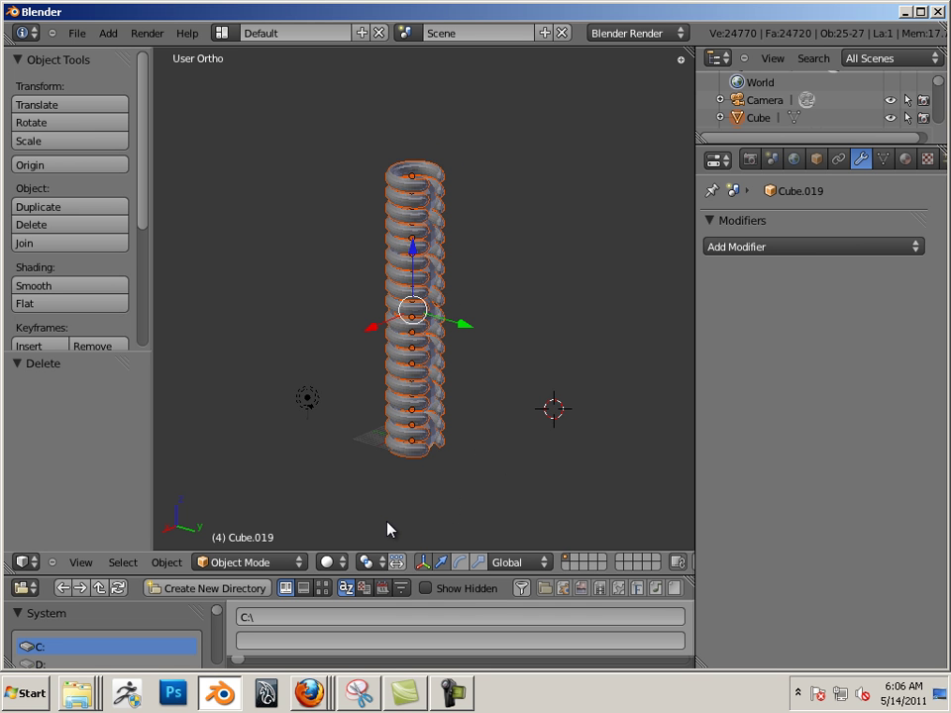
mouse_move(416, 272)
middle_down()
mouse_move(435, 383)
mouse_move(442, 346)
mouse_move(421, 287)
middle_up()
click(167, 562)
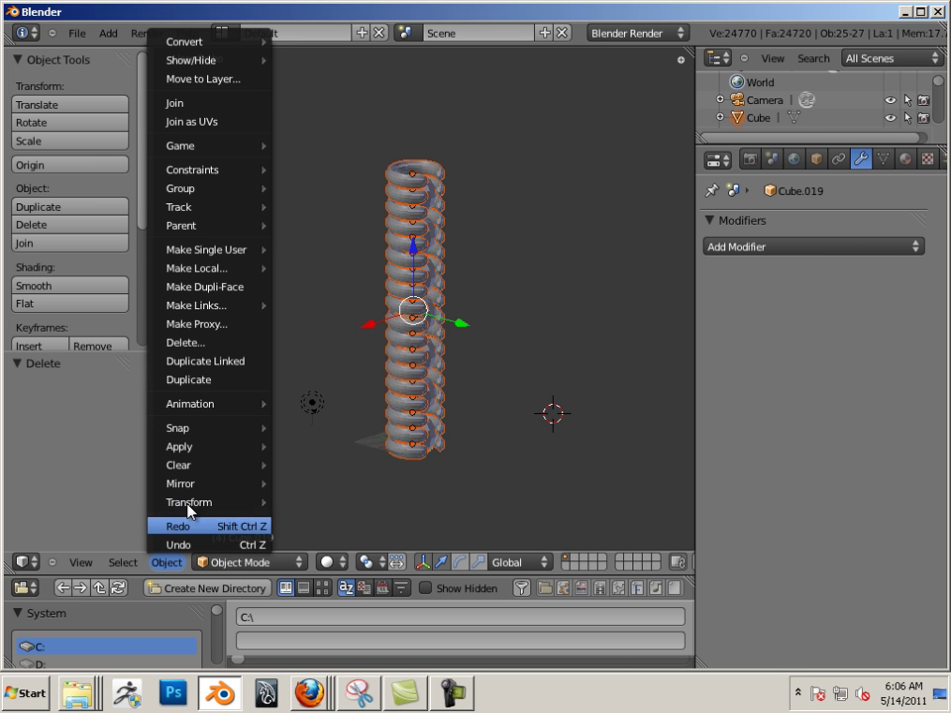
click(198, 103)
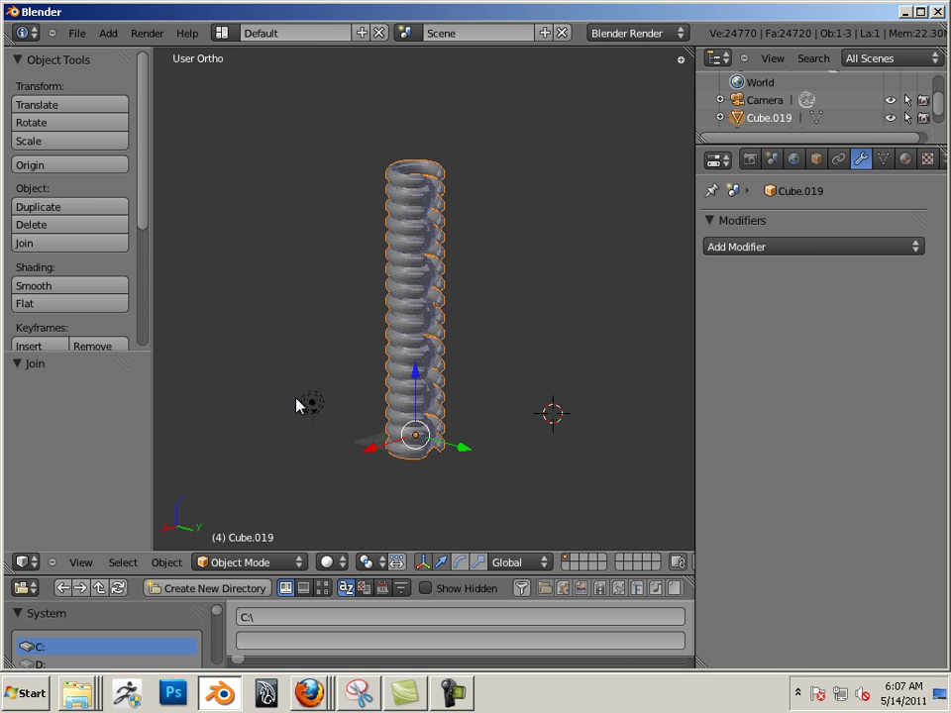
Set the joined Cube.019's origin to its geometry centre
click(164, 561)
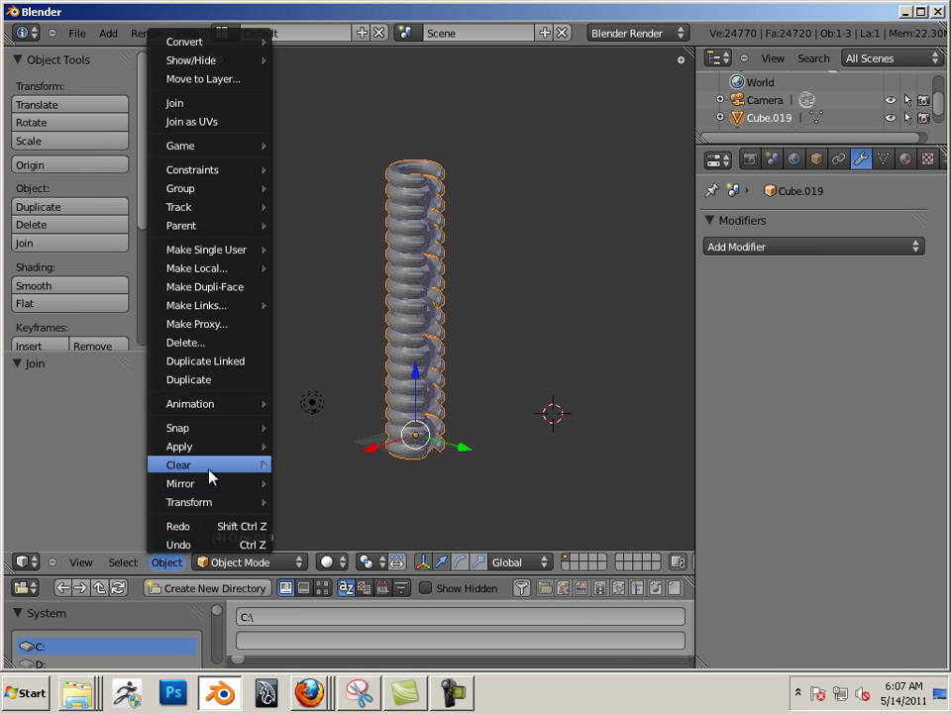
mouse_move(209, 474)
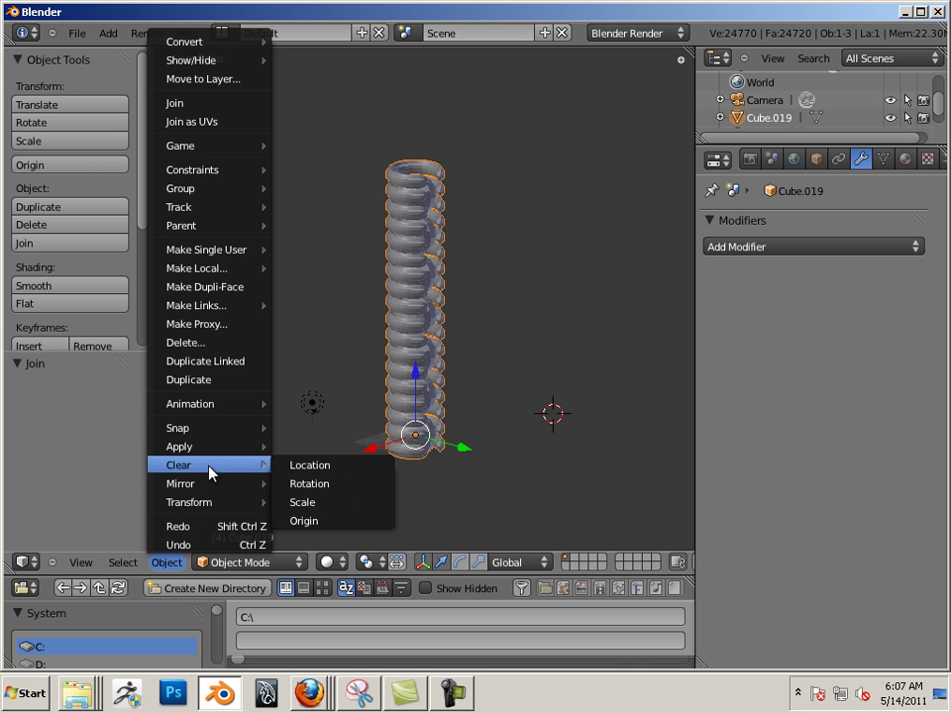
mouse_move(208, 502)
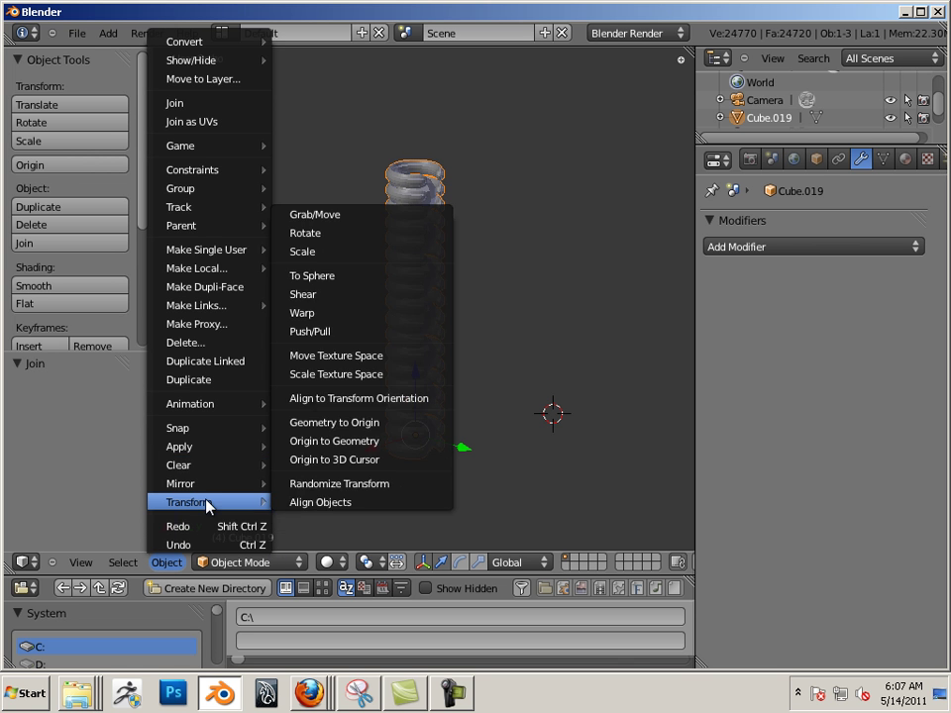
click(335, 443)
middle_drag(485, 403, 403, 447)
scroll(376, 416, up, 4)
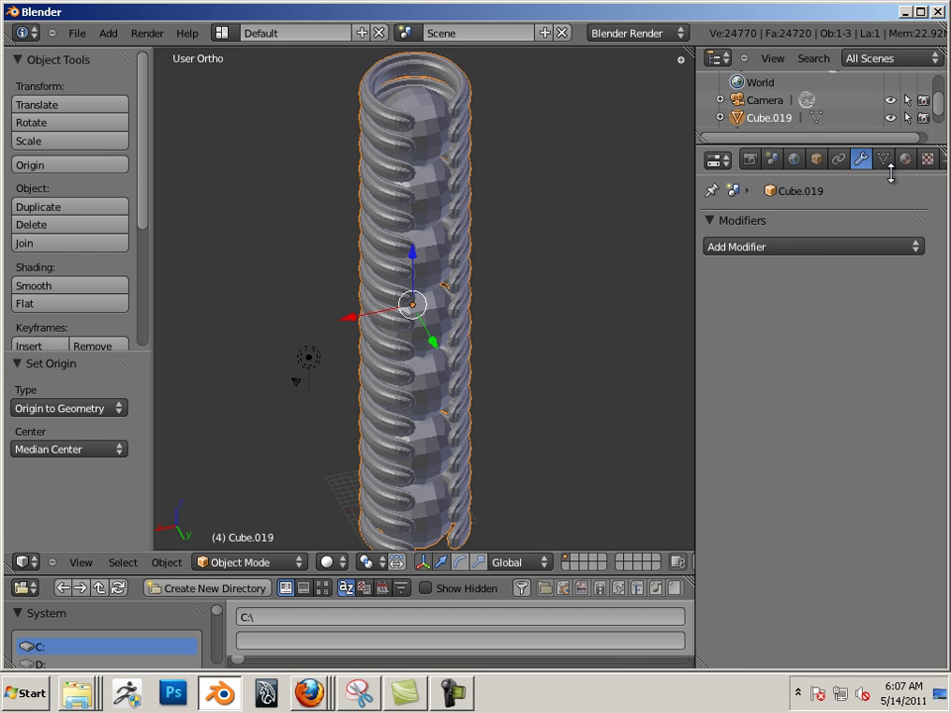
Lay the spring on its side by setting Rotation Y to 90°
click(815, 160)
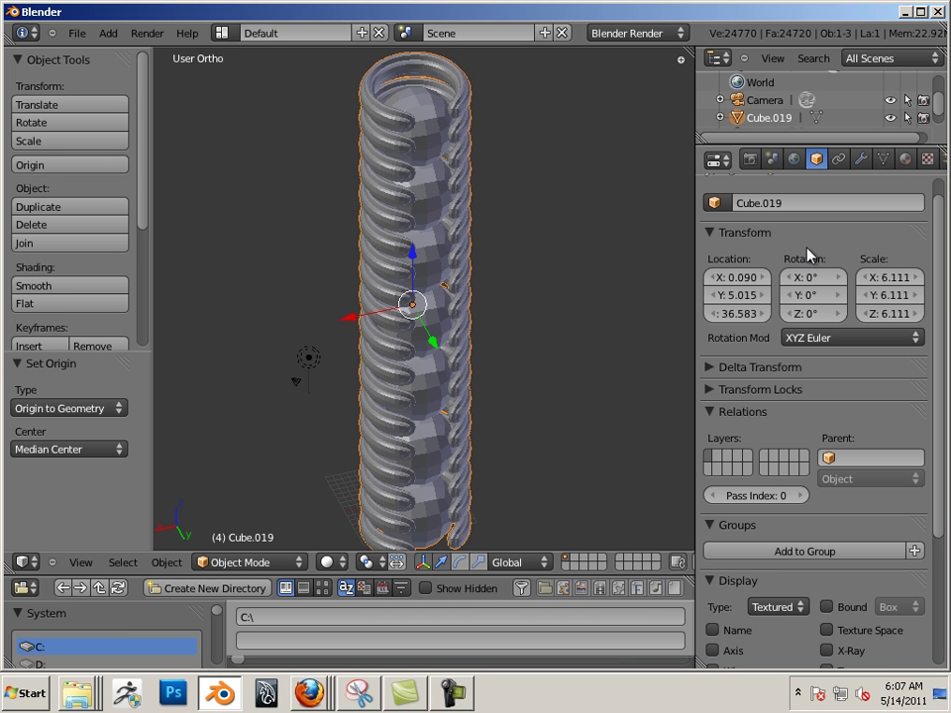
click(818, 314)
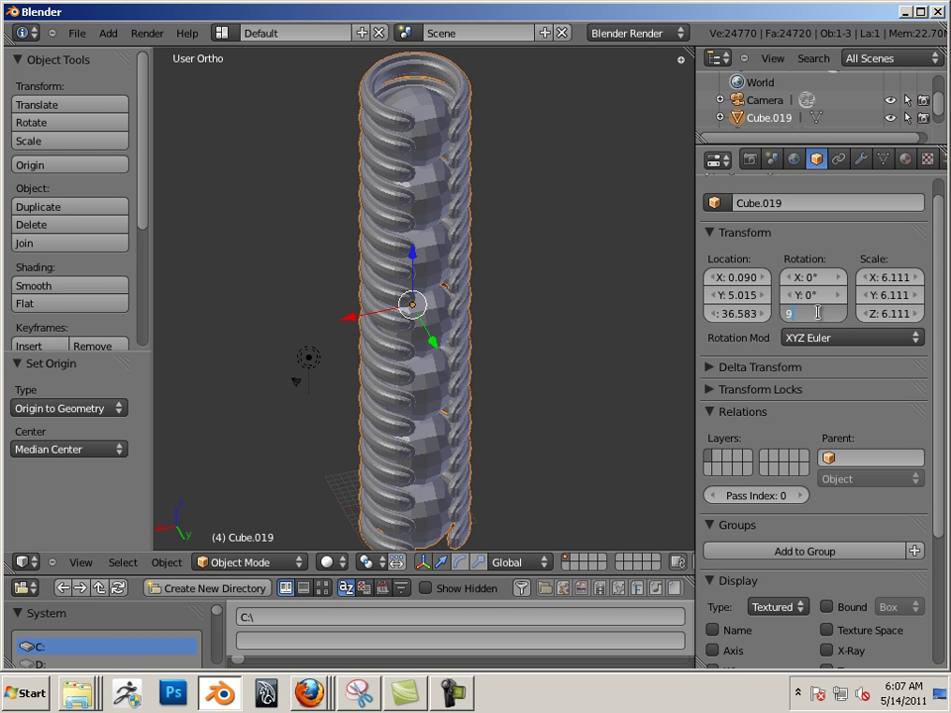
text(90)
key(Return)
key(ctrl+z)
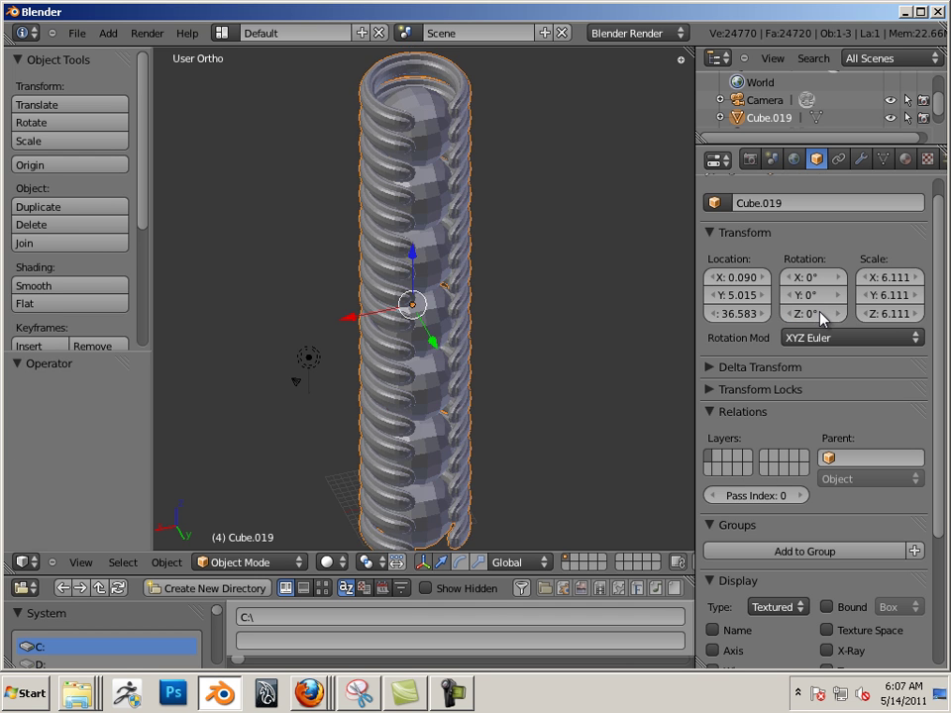
click(819, 294)
text(90)
key(Return)
middle_drag(637, 335, 568, 397)
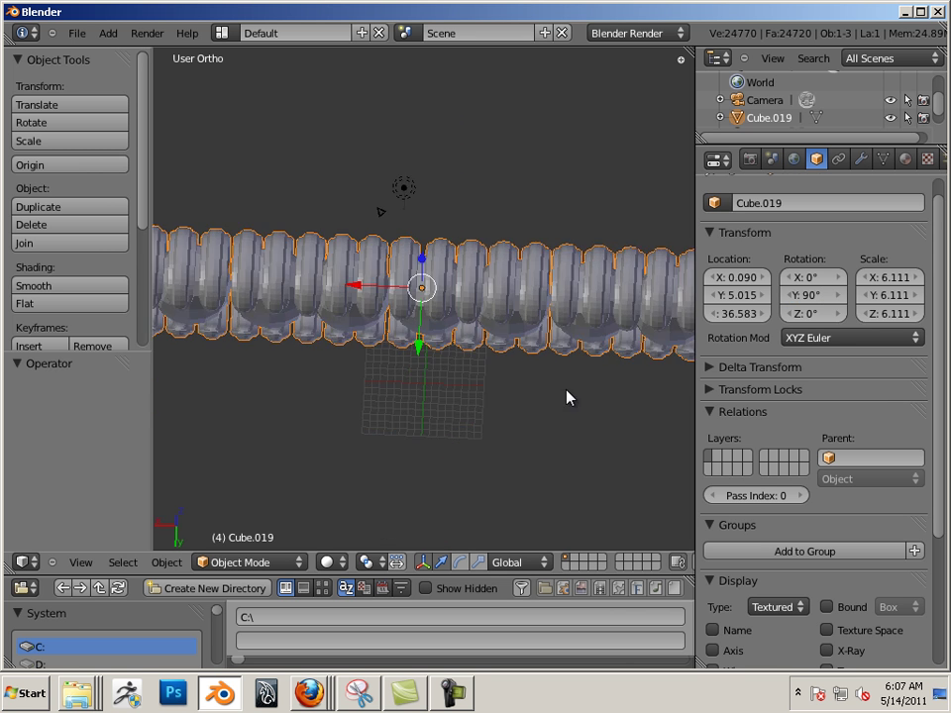
scroll(467, 338, down, 5)
middle_drag(465, 337, 454, 364)
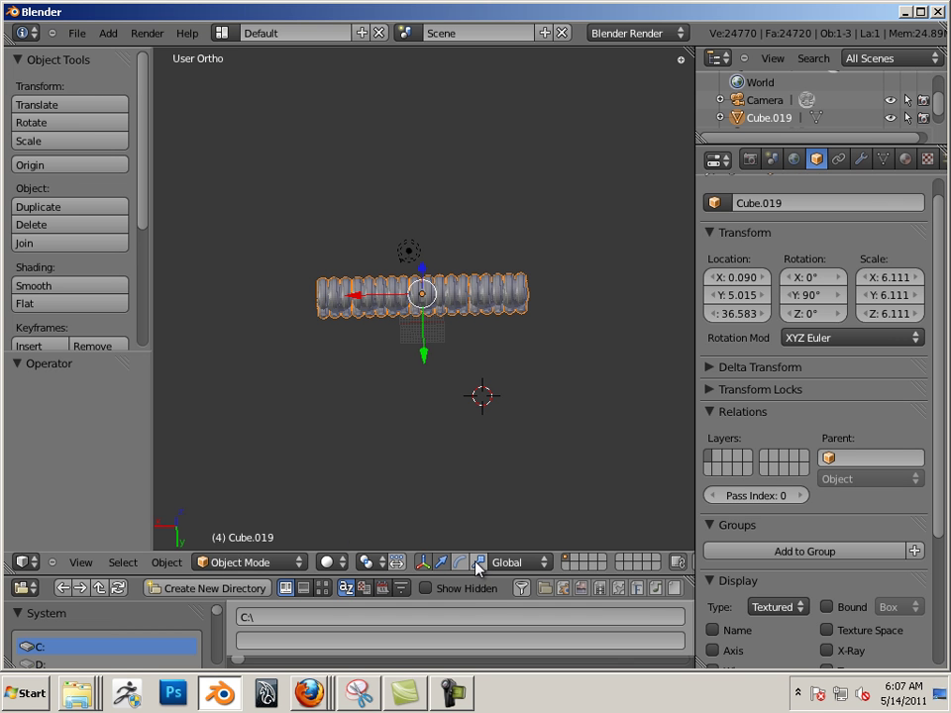
Scale the spring down to about 0.46, then stretch it along X into a long coil
key(s)
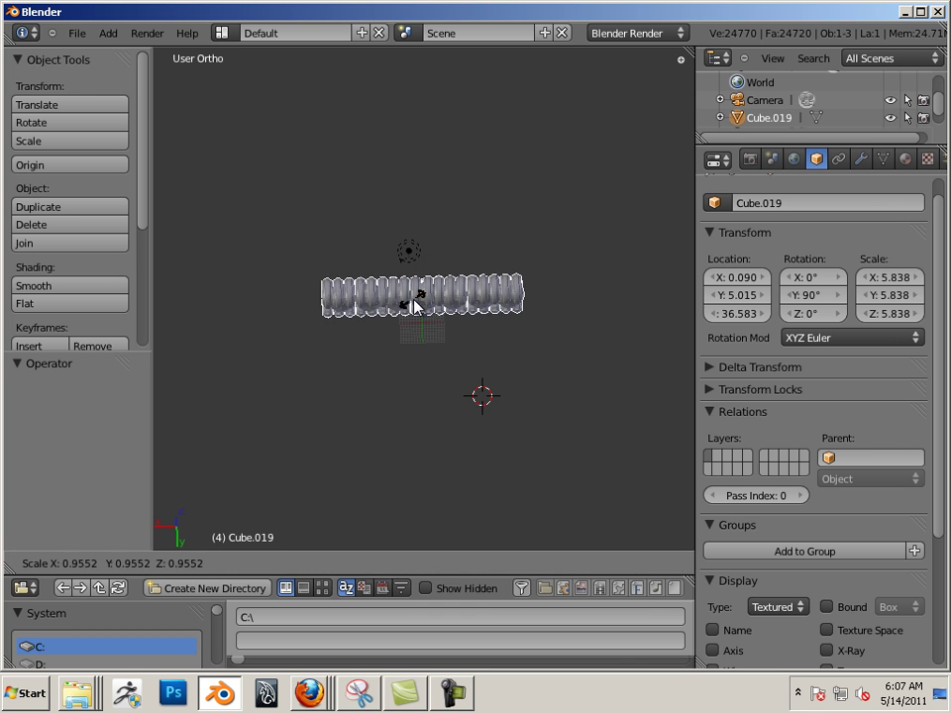
click(411, 303)
key(s)
key(x)
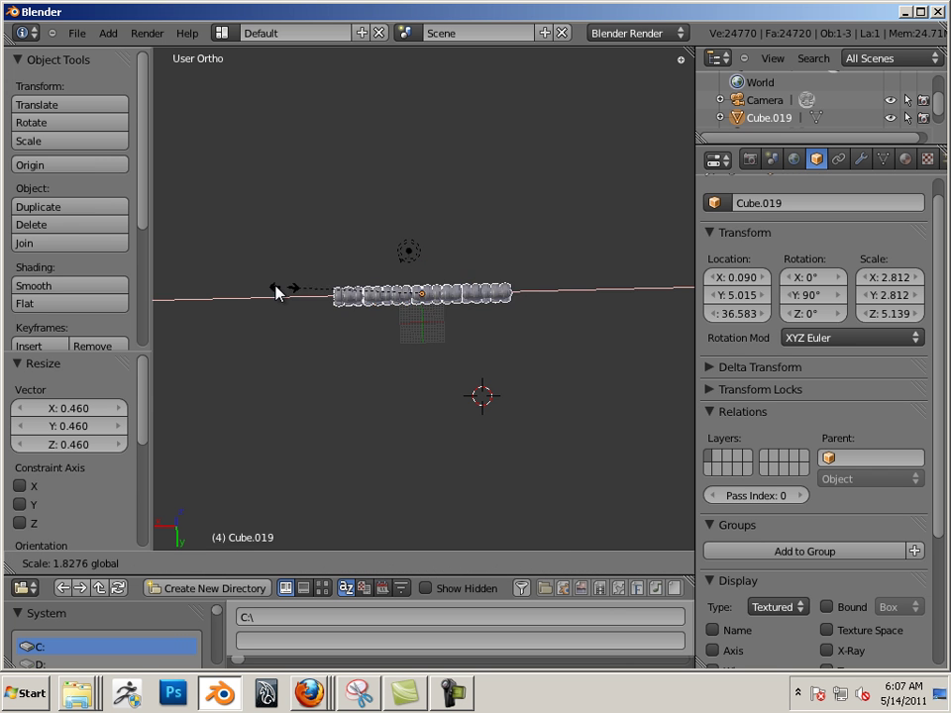
click(284, 328)
scroll(455, 397, up, 6)
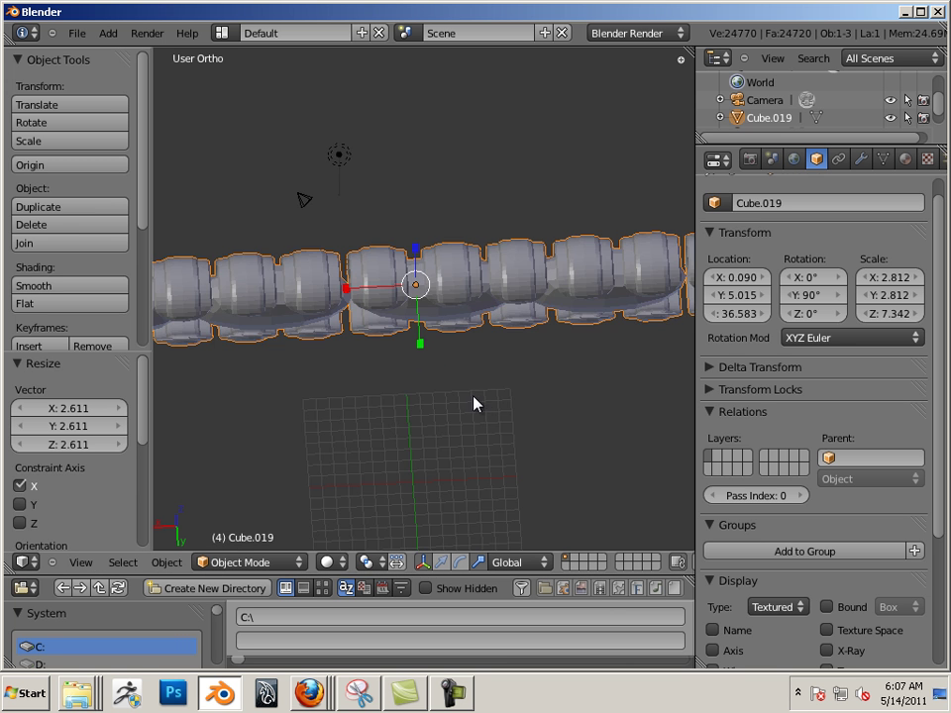
middle_drag(474, 403, 448, 310)
key(a)
right_click(448, 310)
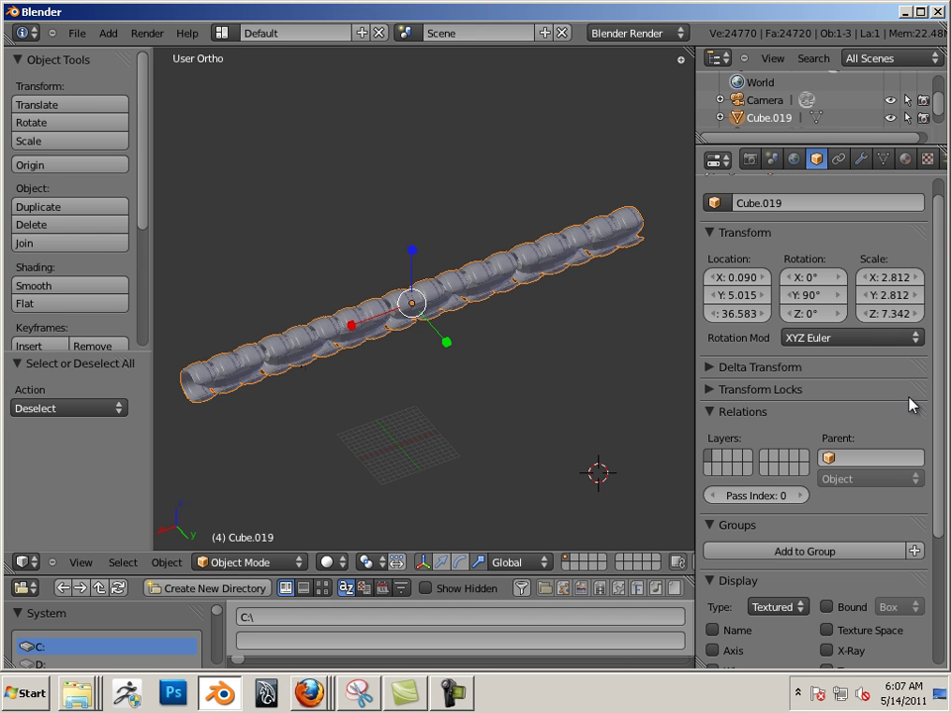
Apply Scale and then Rotation to Cube.019 so they read 1.000 and 0°
click(166, 562)
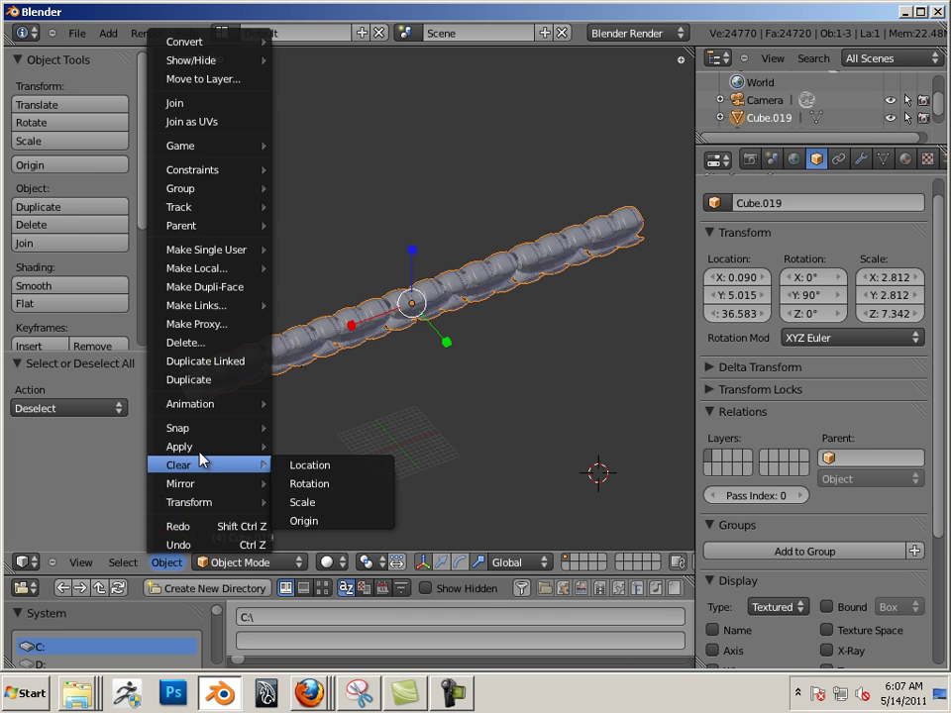
mouse_move(206, 455)
click(303, 482)
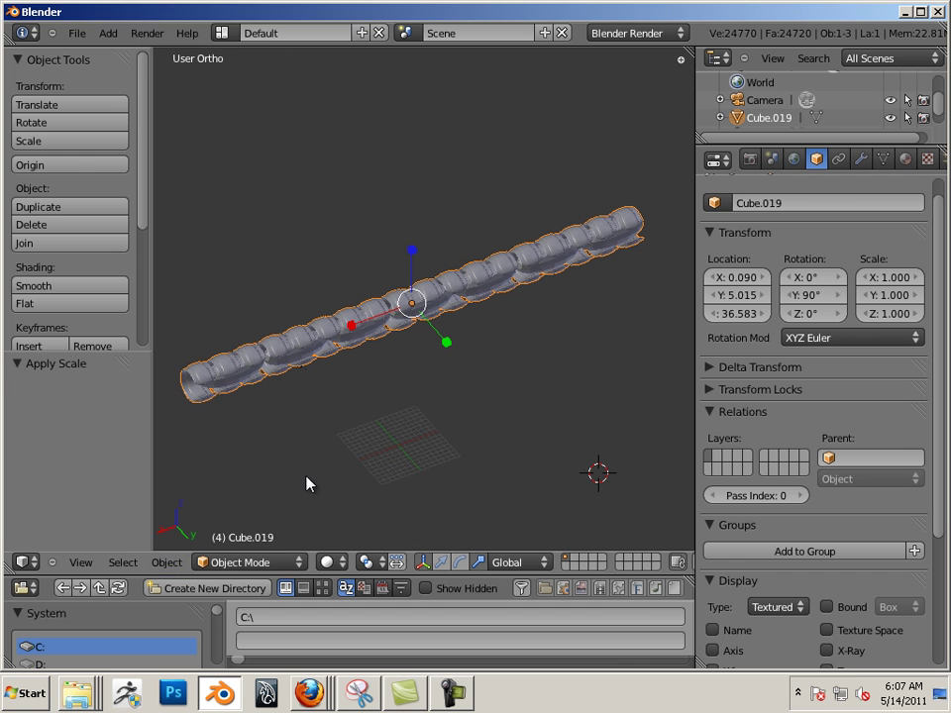
click(166, 562)
mouse_move(195, 448)
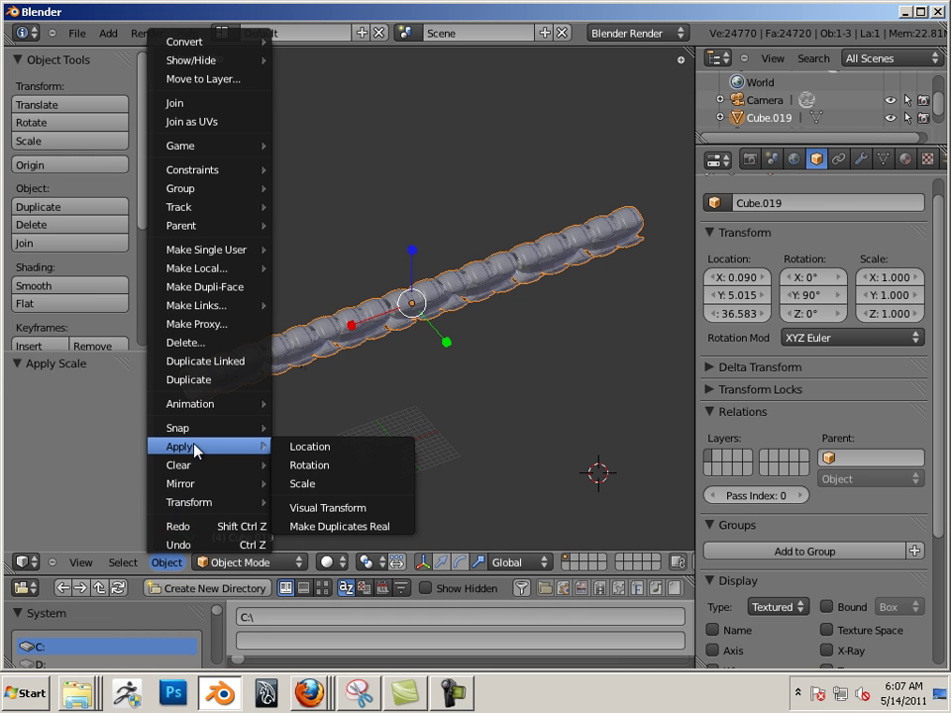
click(334, 467)
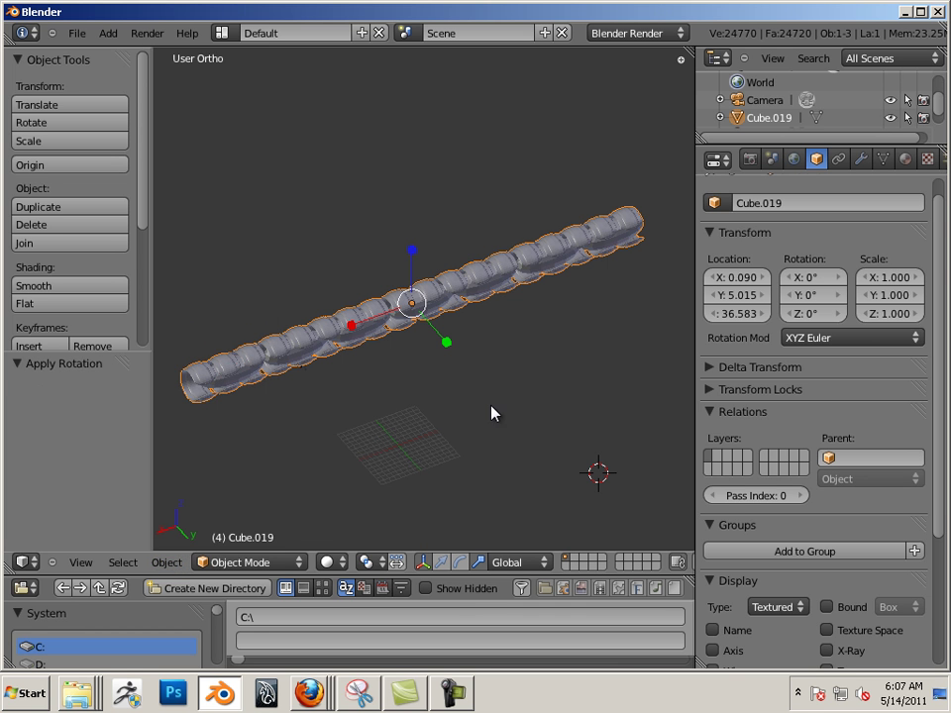
Add a Simple Deform modifier to the spring
click(859, 158)
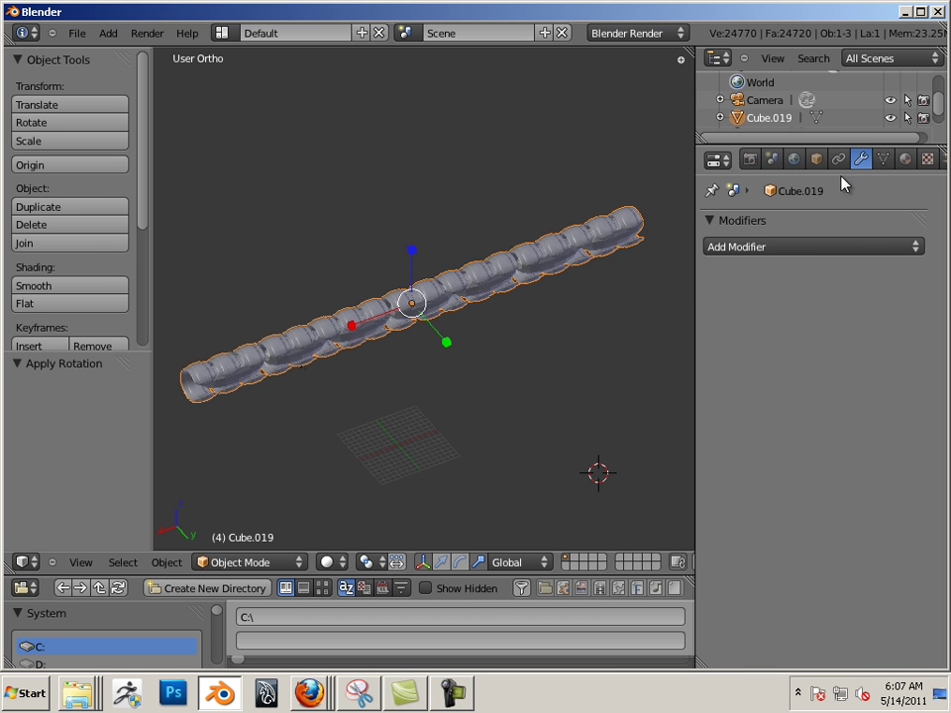
click(747, 247)
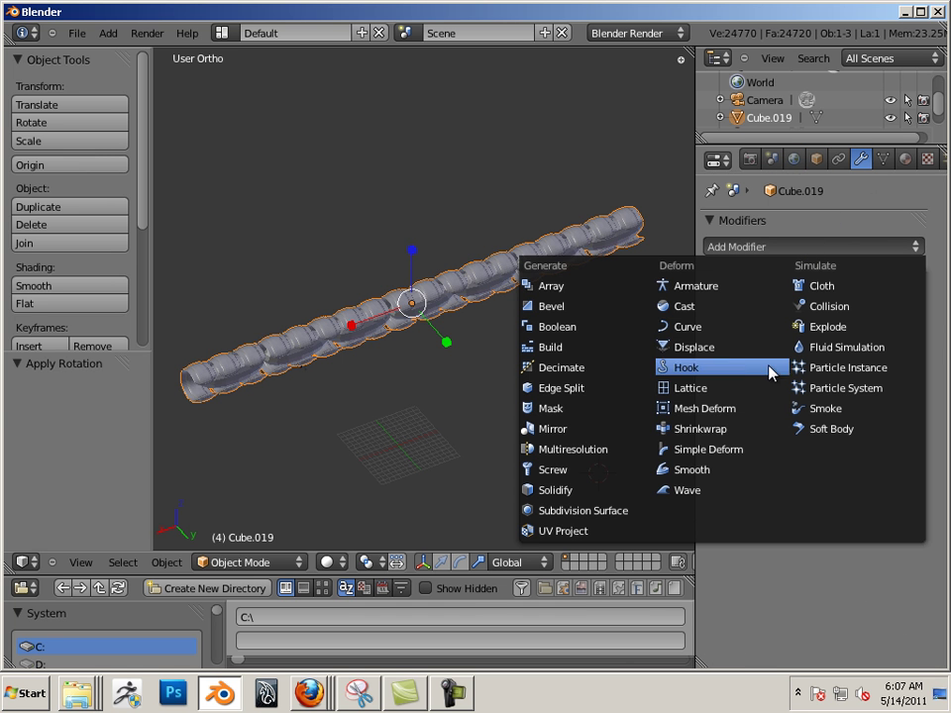
click(717, 450)
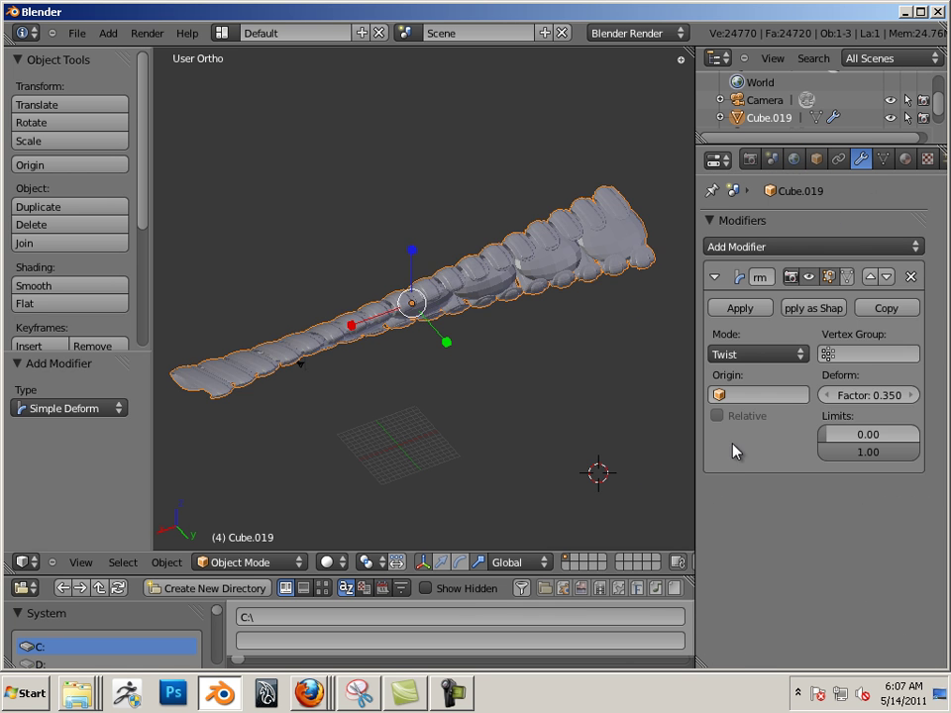
Set the deform mode to Bend and raise Factor to 6.278 to close the ring
click(754, 250)
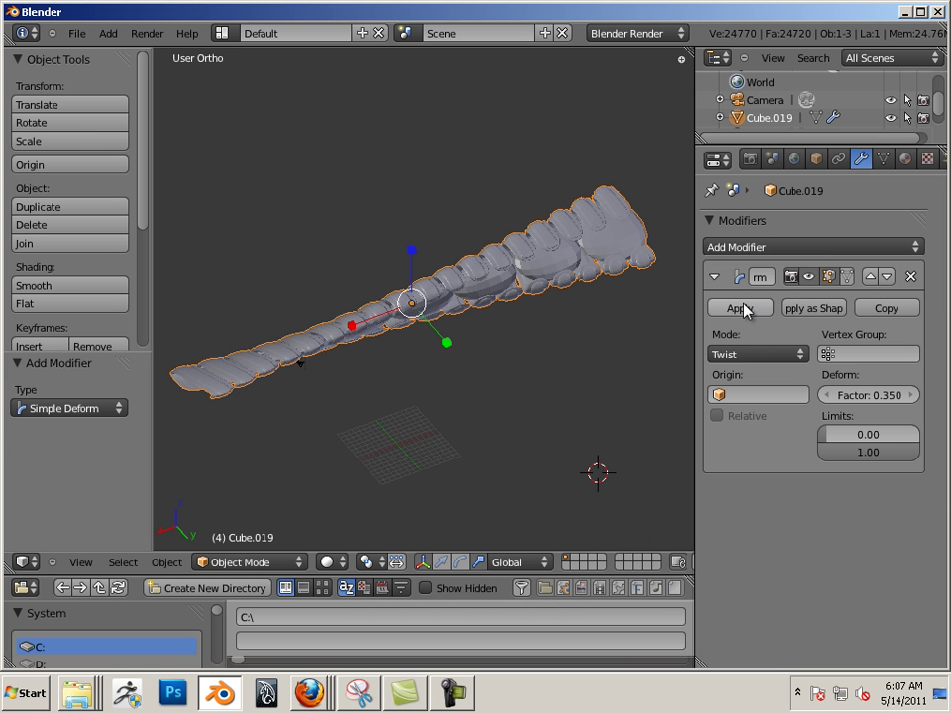
click(753, 353)
click(753, 353)
click(748, 352)
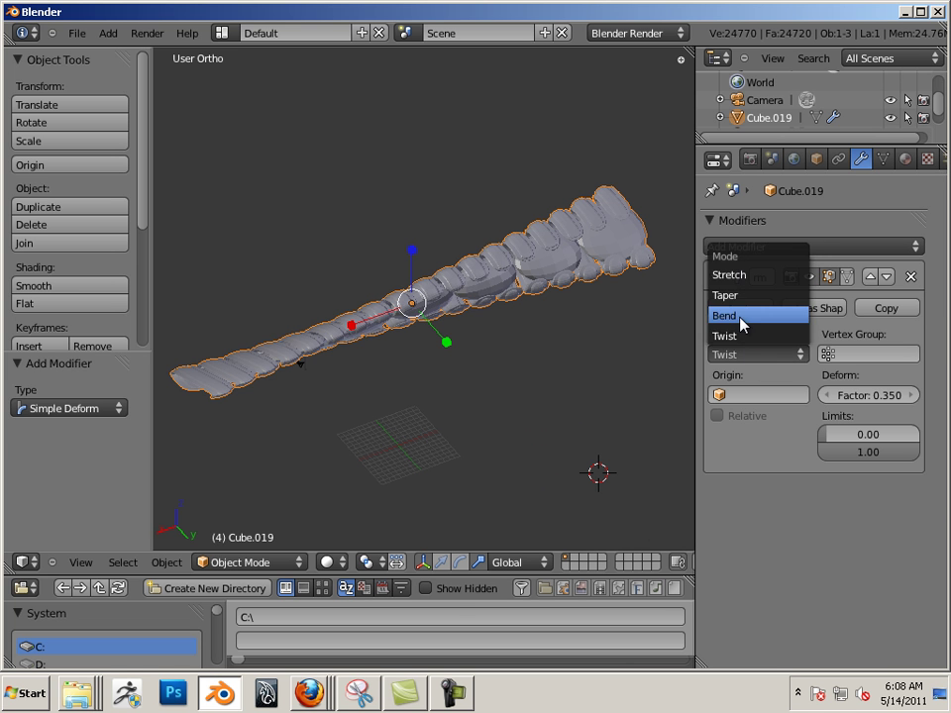
click(738, 317)
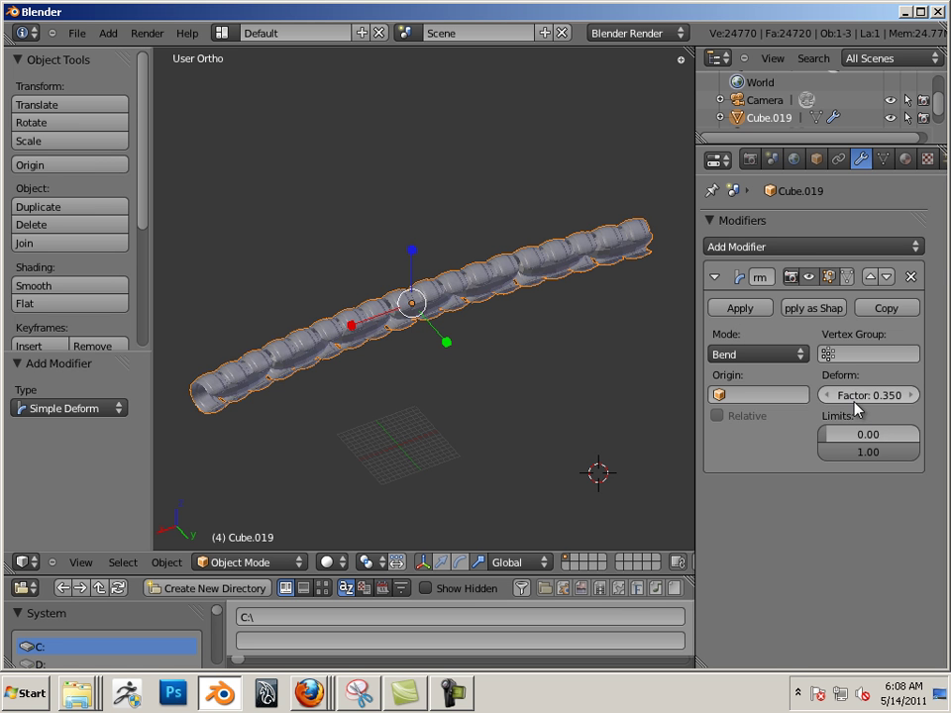
drag(856, 401, 306, 345)
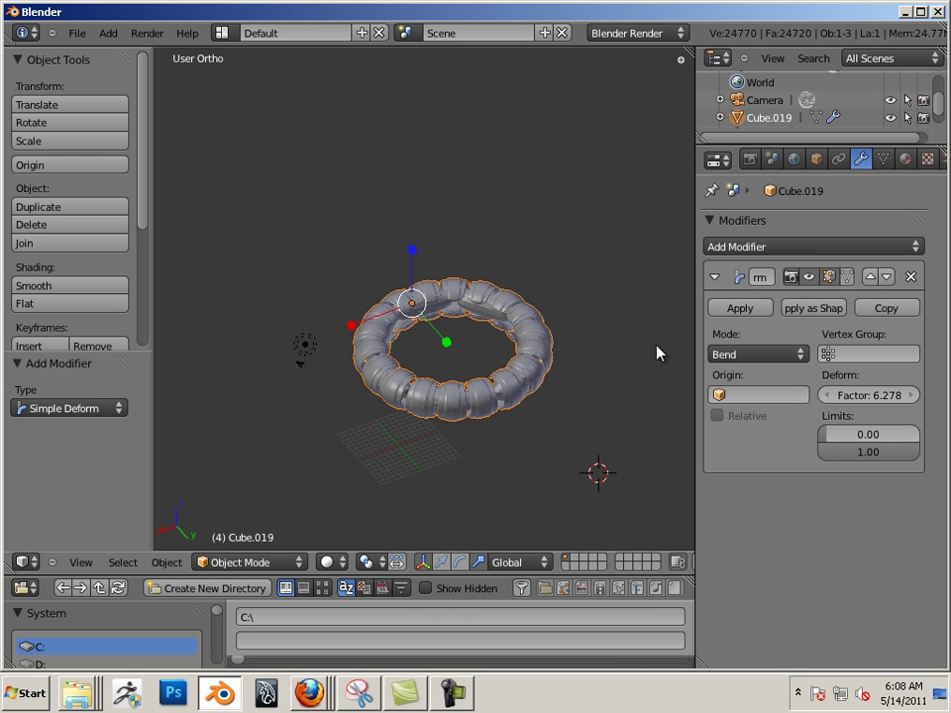
key(a)
middle_drag(586, 268, 390, 194)
scroll(552, 388, up, 4)
scroll(530, 404, down, 1)
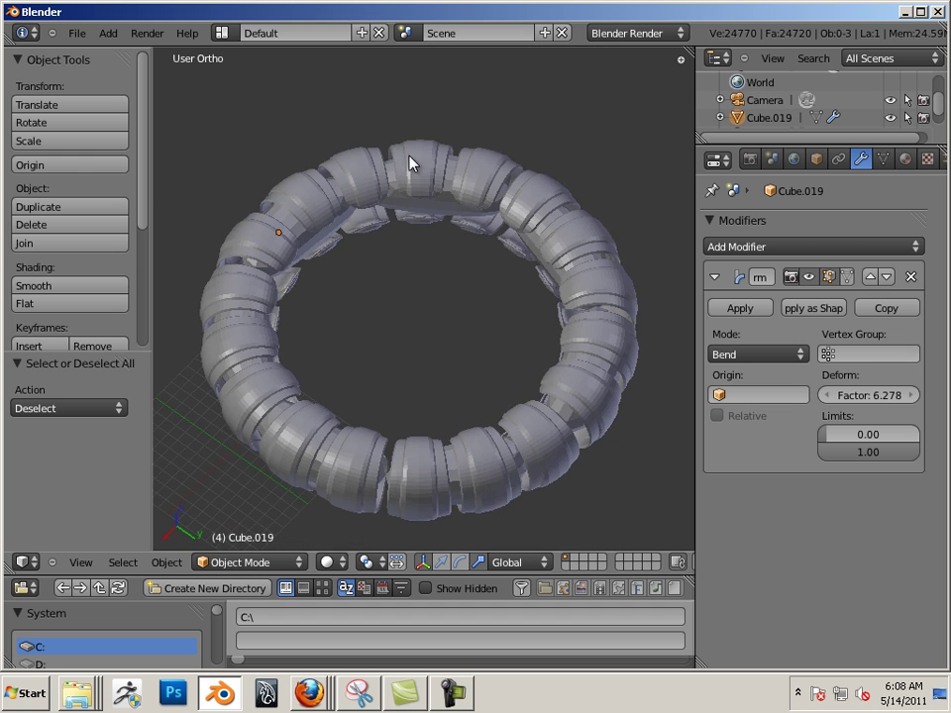
right_click(408, 160)
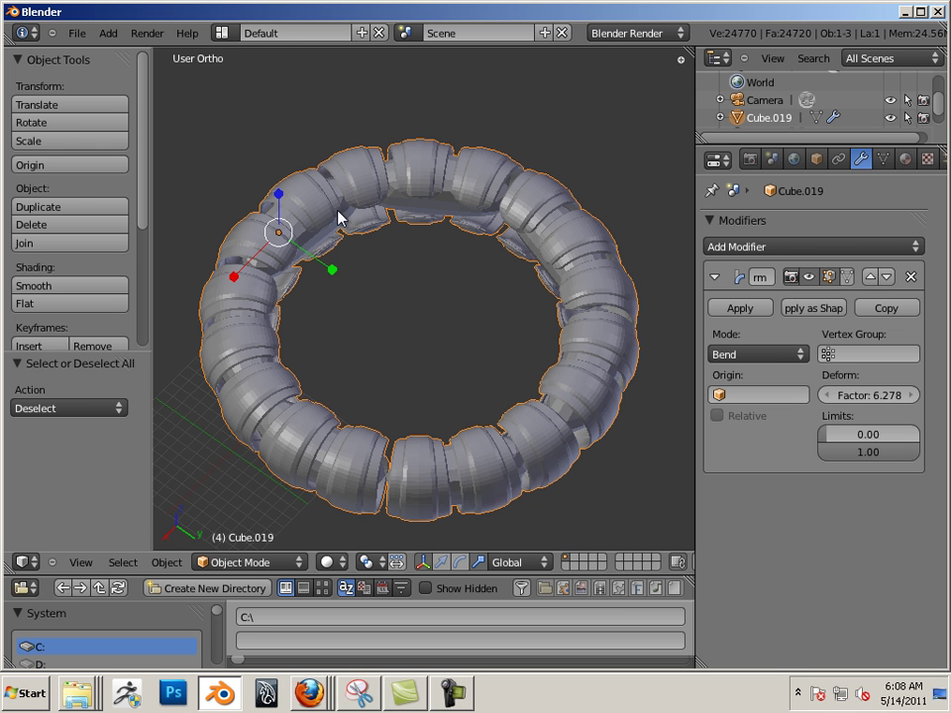
middle_drag(342, 336, 576, 405)
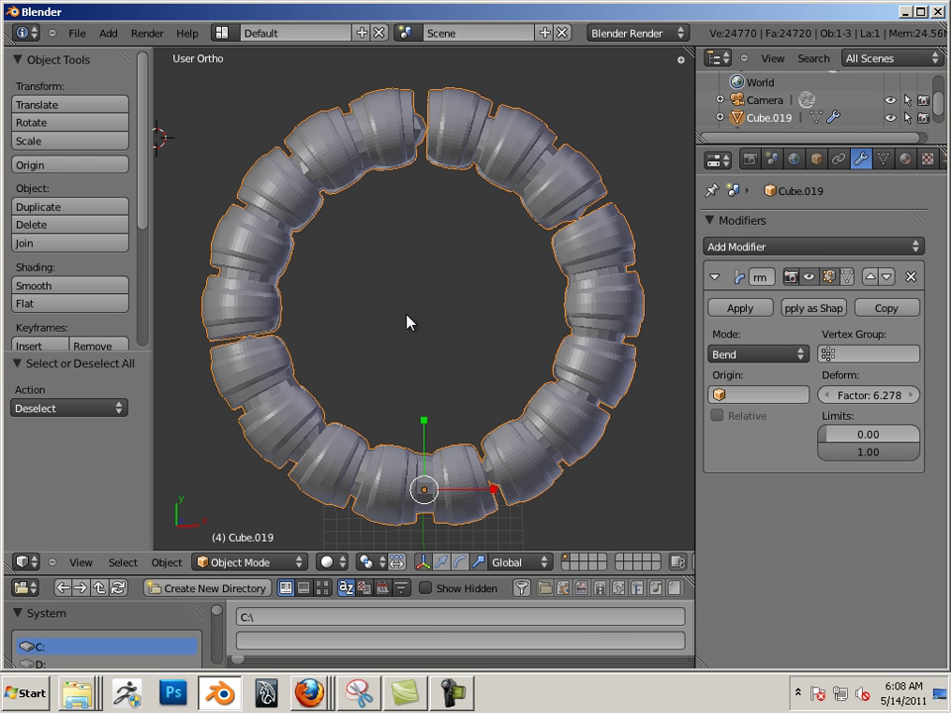
middle_drag(451, 358, 475, 366)
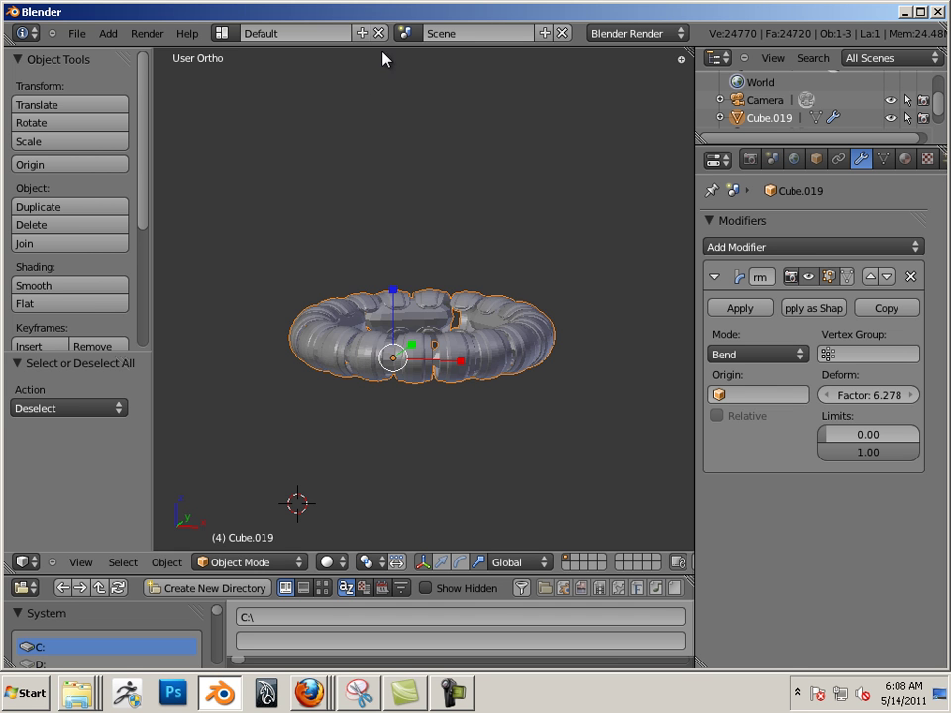
scroll(459, 369, down, 4)
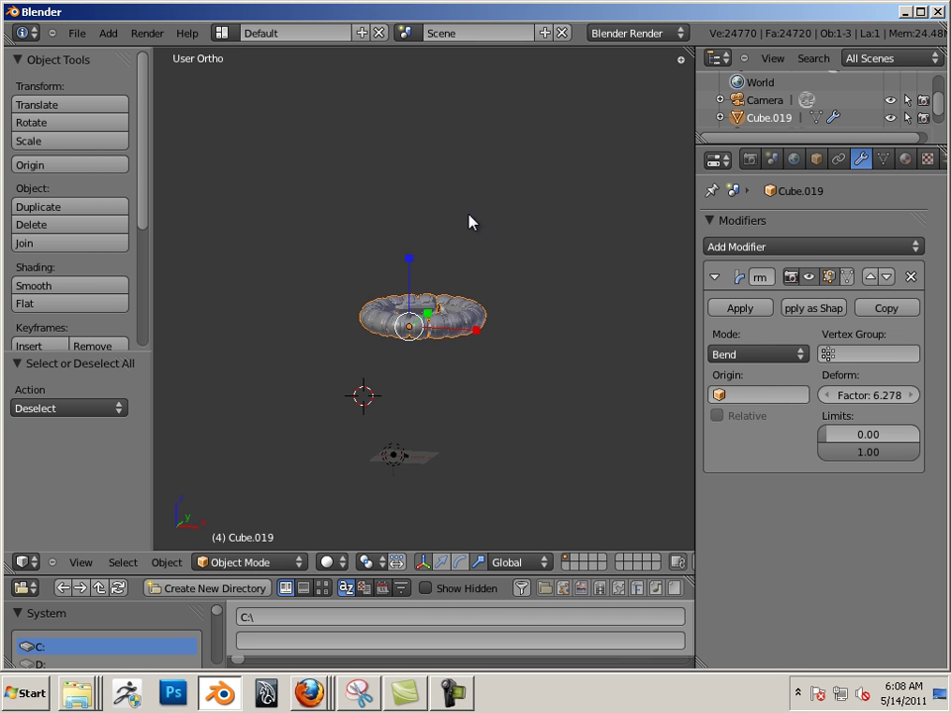
shift+middle_drag(371, 197, 377, 388)
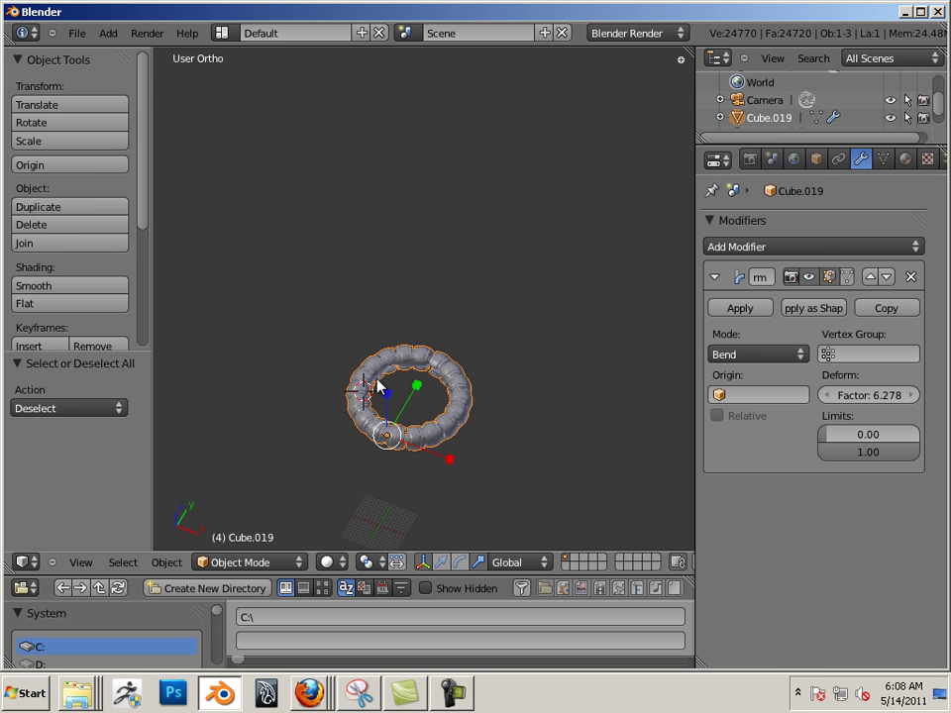
scroll(455, 414, up, 5)
shift+middle_drag(479, 422, 416, 280)
scroll(426, 283, up, 3)
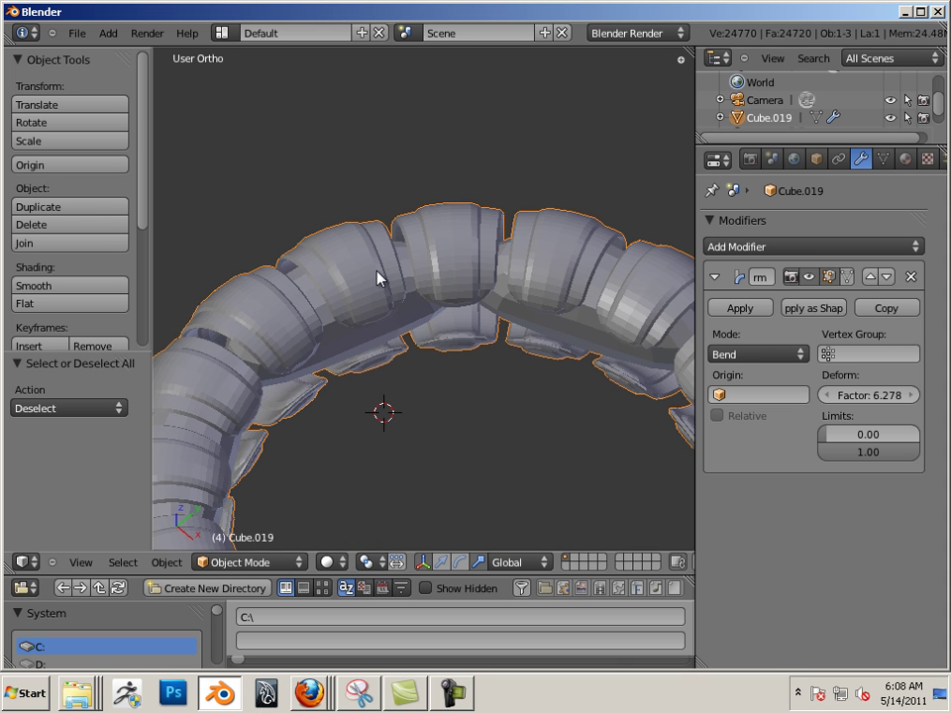
scroll(346, 275, down, 3)
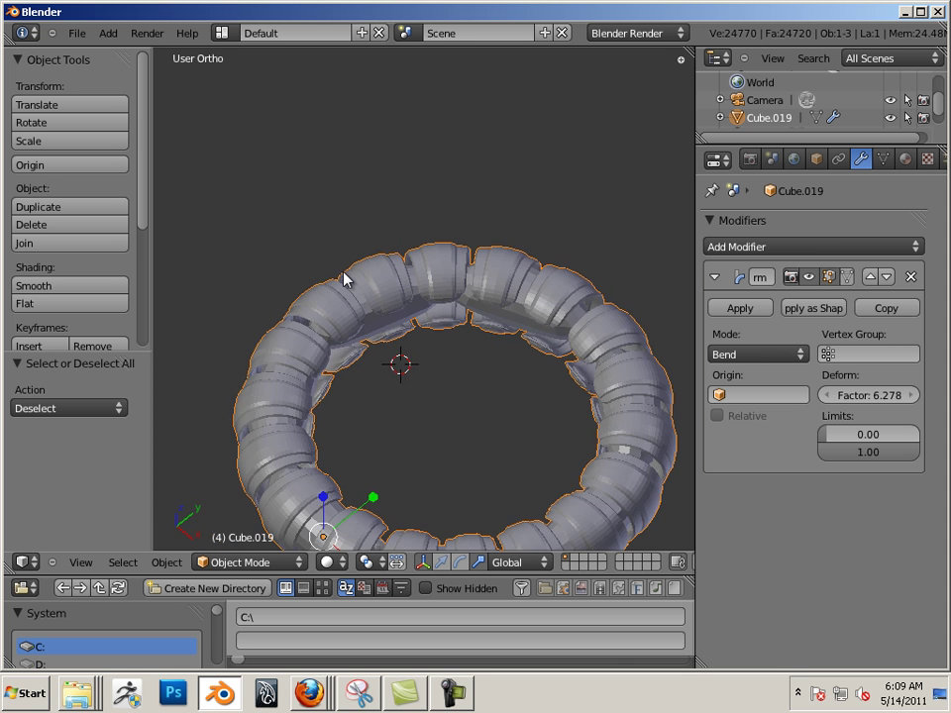
middle_drag(382, 294, 450, 352)
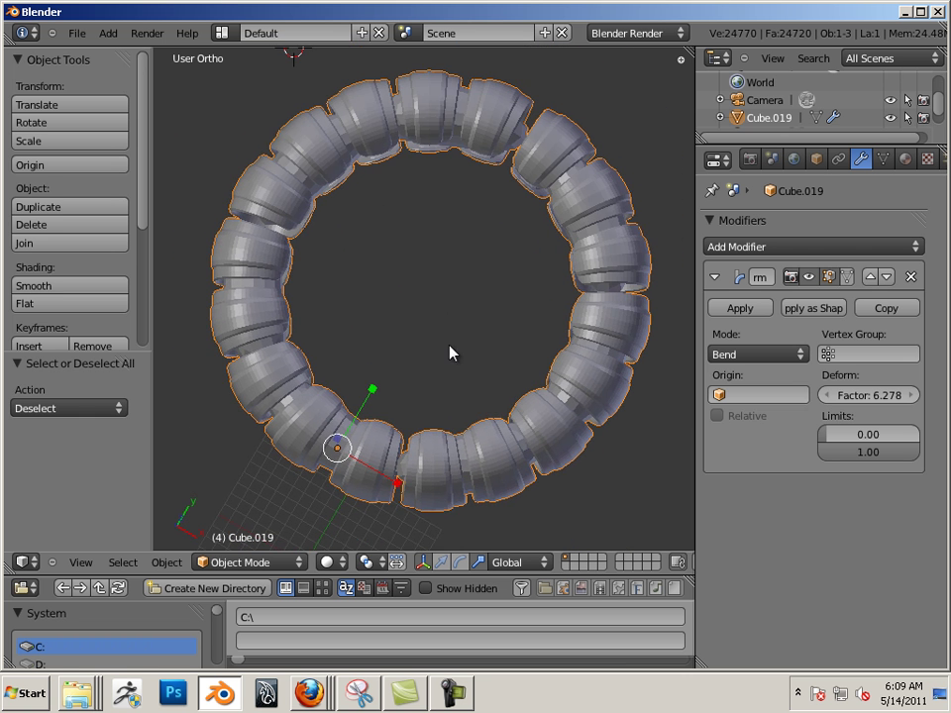